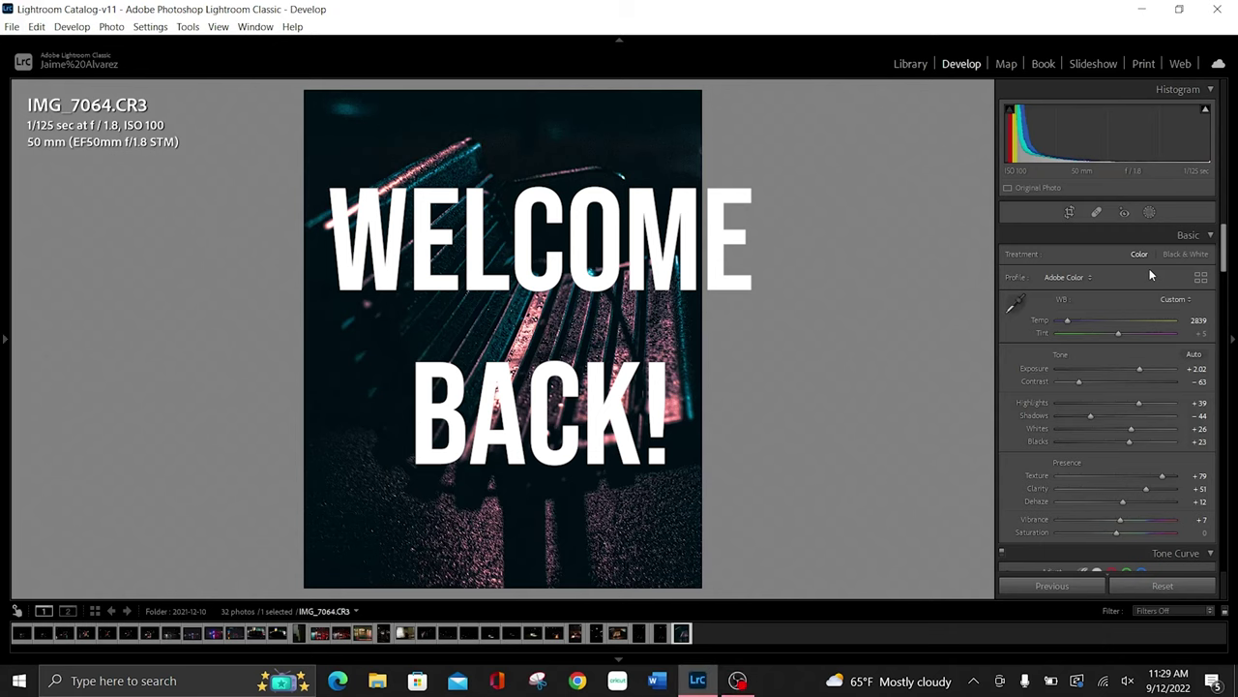
- Toggle the before/after view to compare the original with the edited photo
key("backslash")
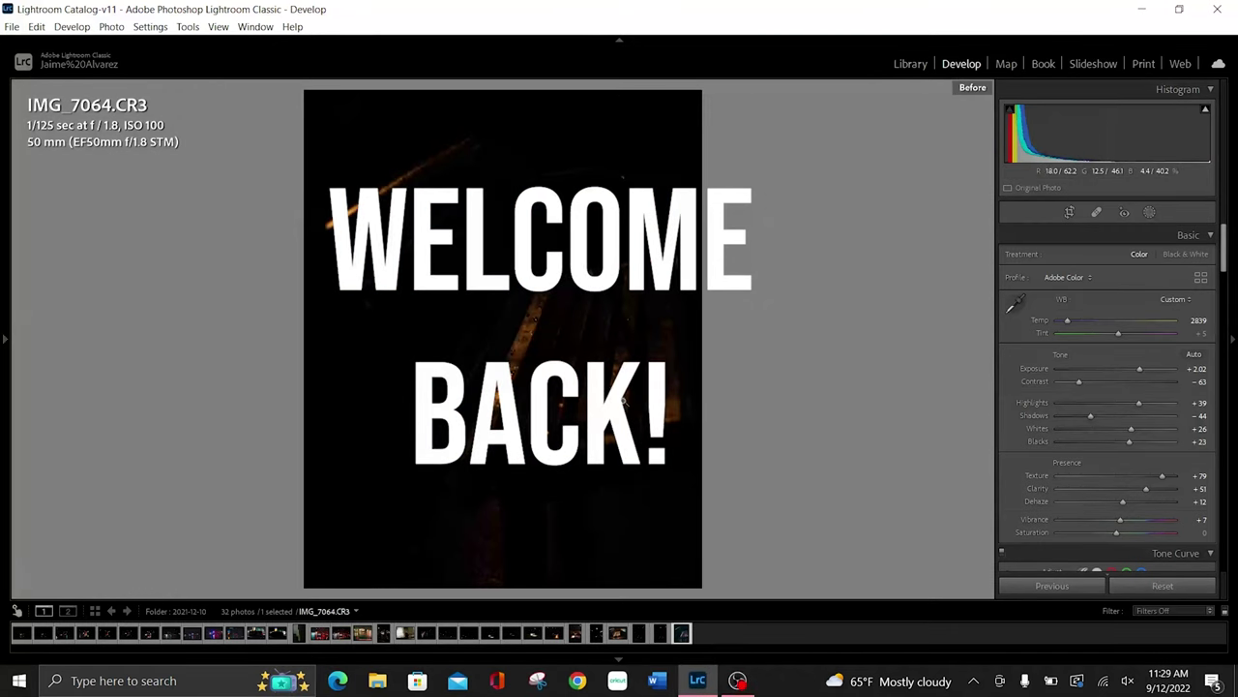
key("backslash")
key("backslash")
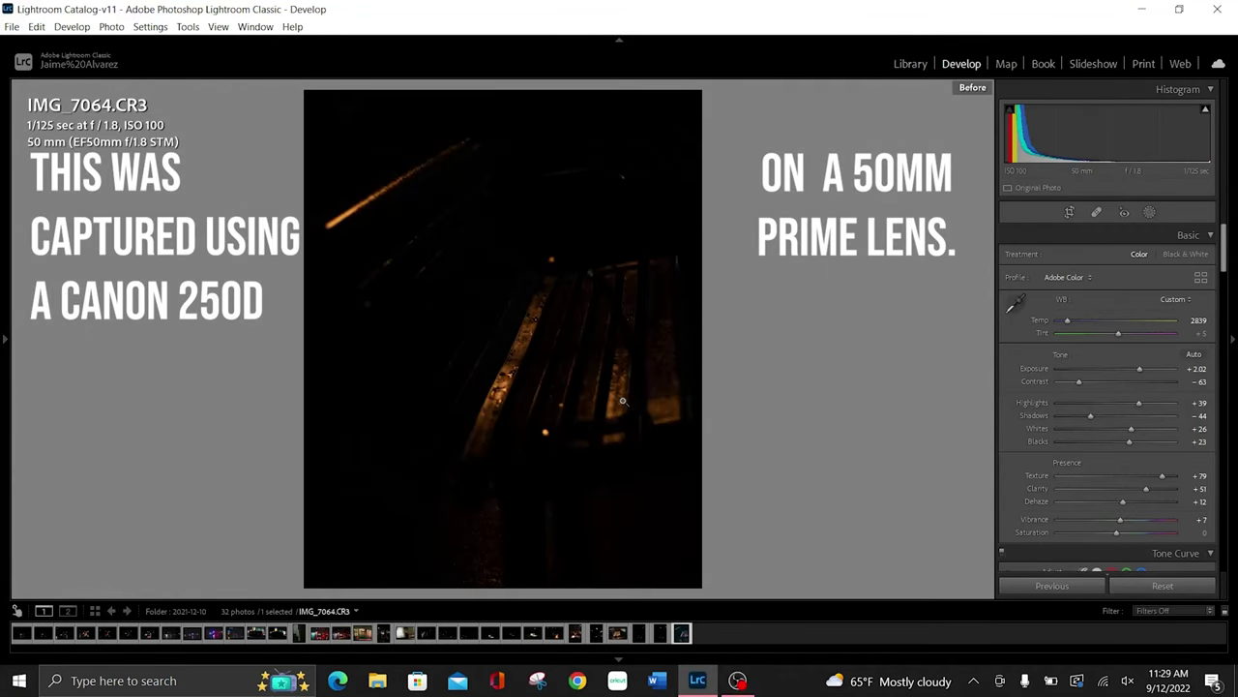
key("backslash")
key("backslash")
key("backslash")
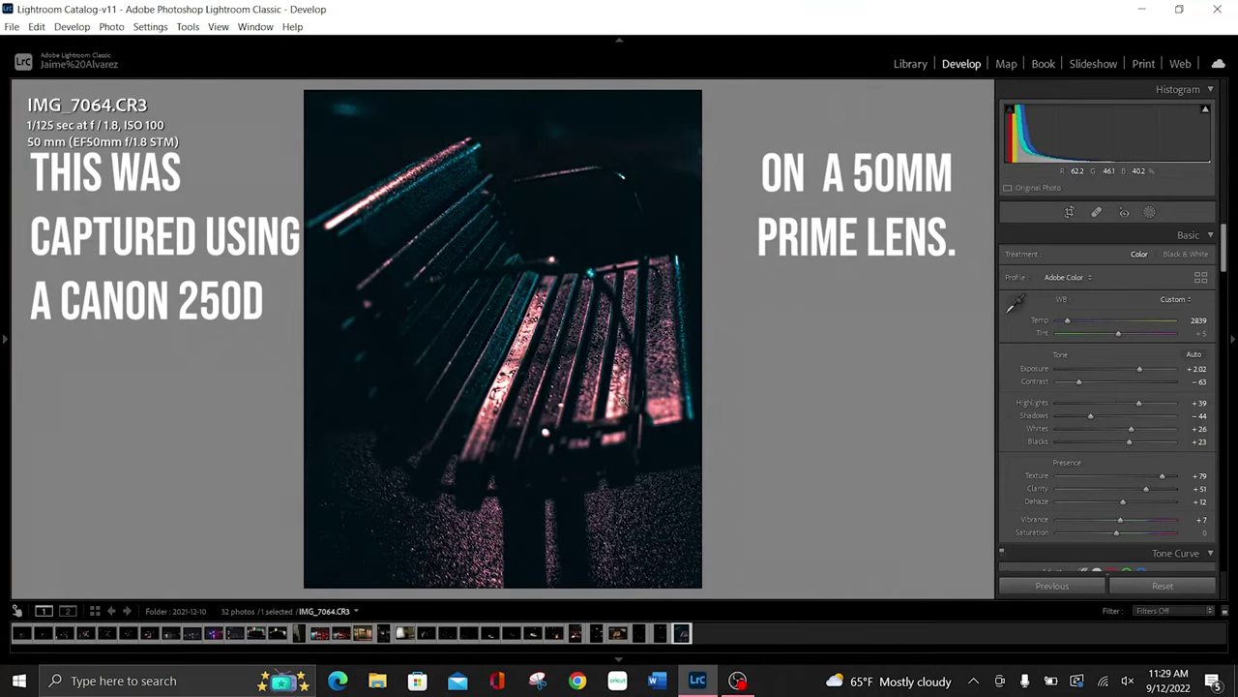
key("backslash")
key("backslash")
key("backslash")
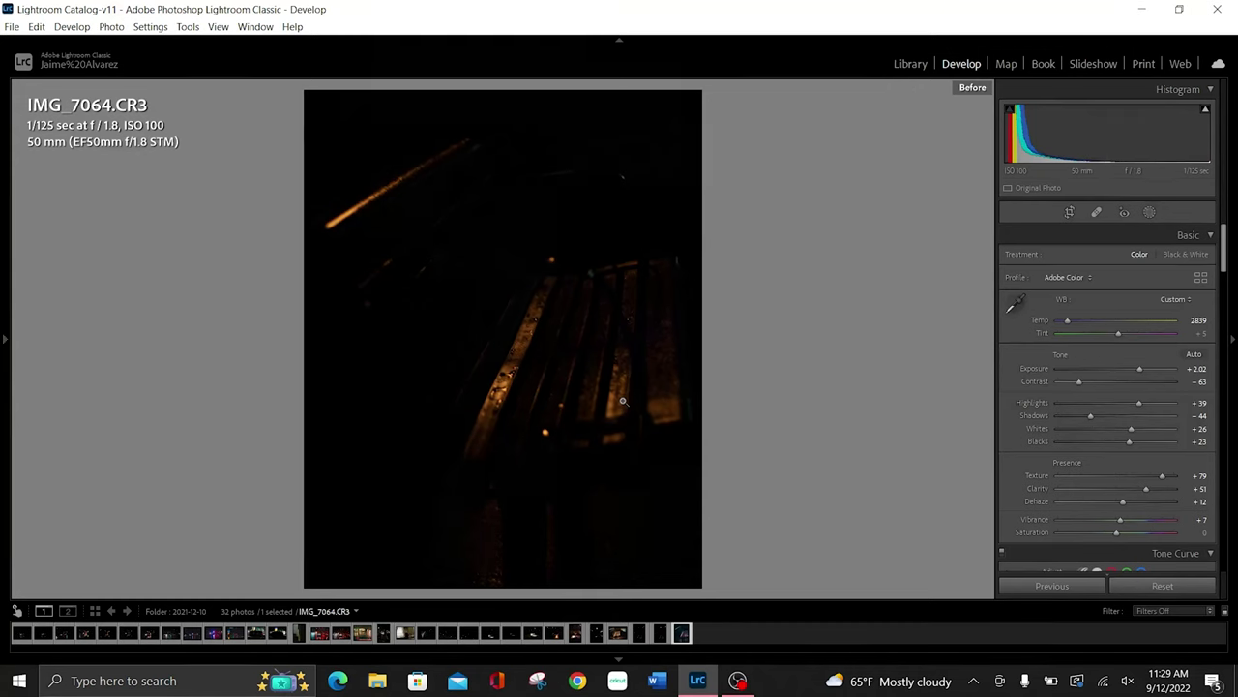
key("backslash")
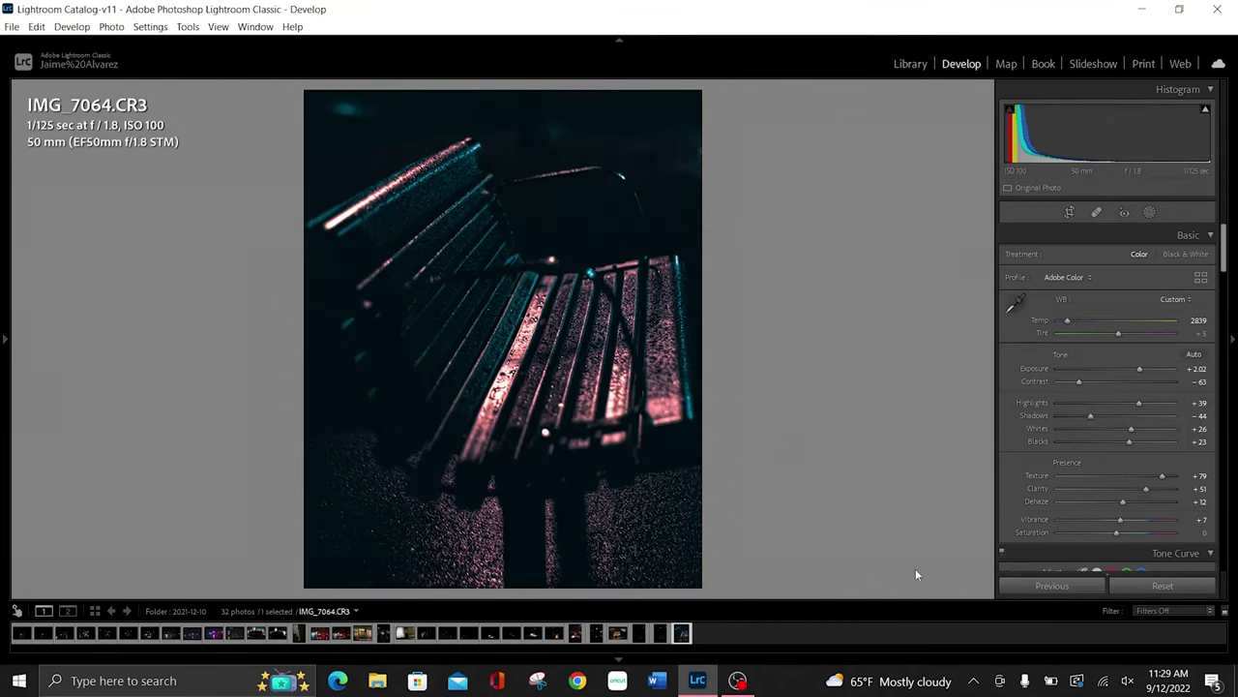
- Reset the Basic adjustments, then set Exposure +2.00 and Contrast −65
left_click(1161, 585)
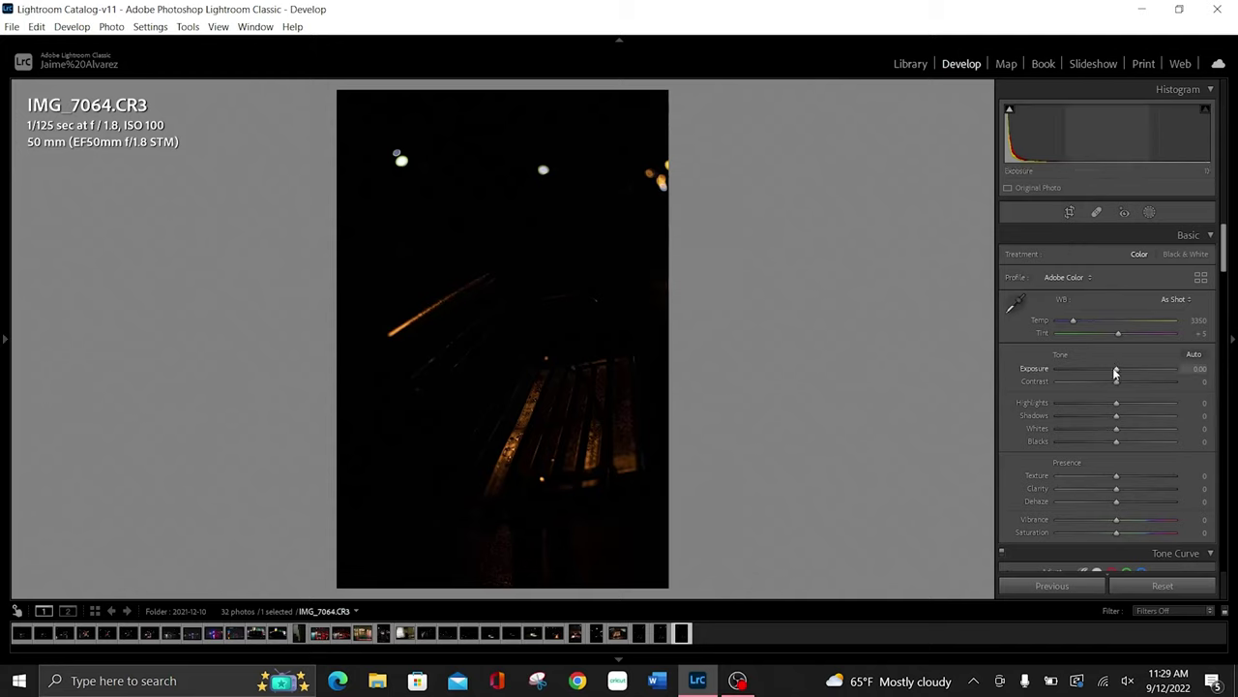
left_click_drag(1118, 369, 1142, 369)
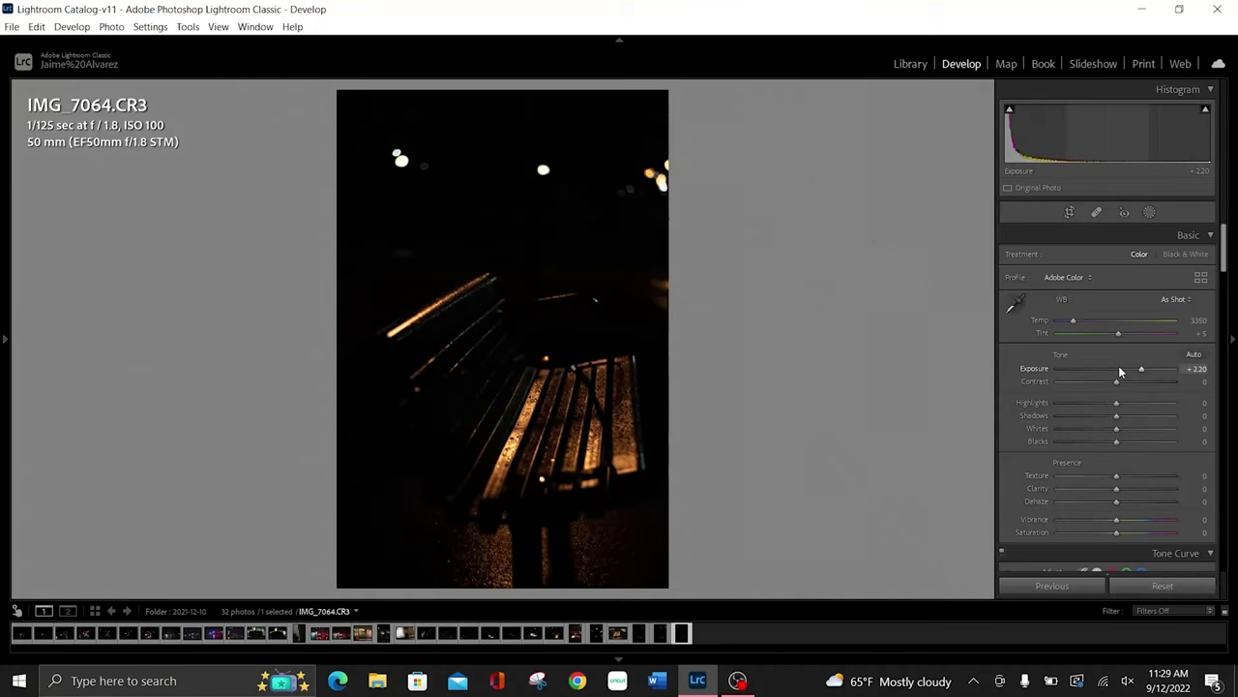
key("Down")
key("Down")
key("Down")
key("Down")
key("Down")
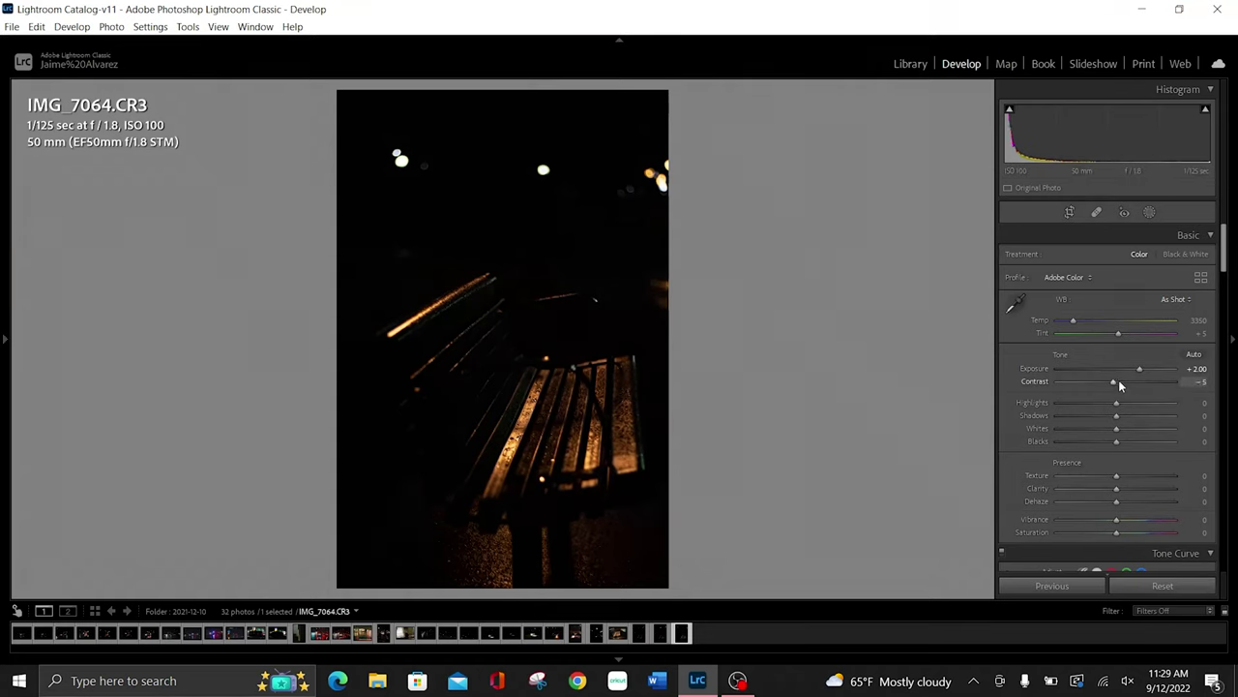
key("Down")
key("Down")
key("Down")
key("Down")
key("Down")
key("Down")
key("Down")
key("Down")
key("Down")
key("Up")
key("Up")
key("Up")
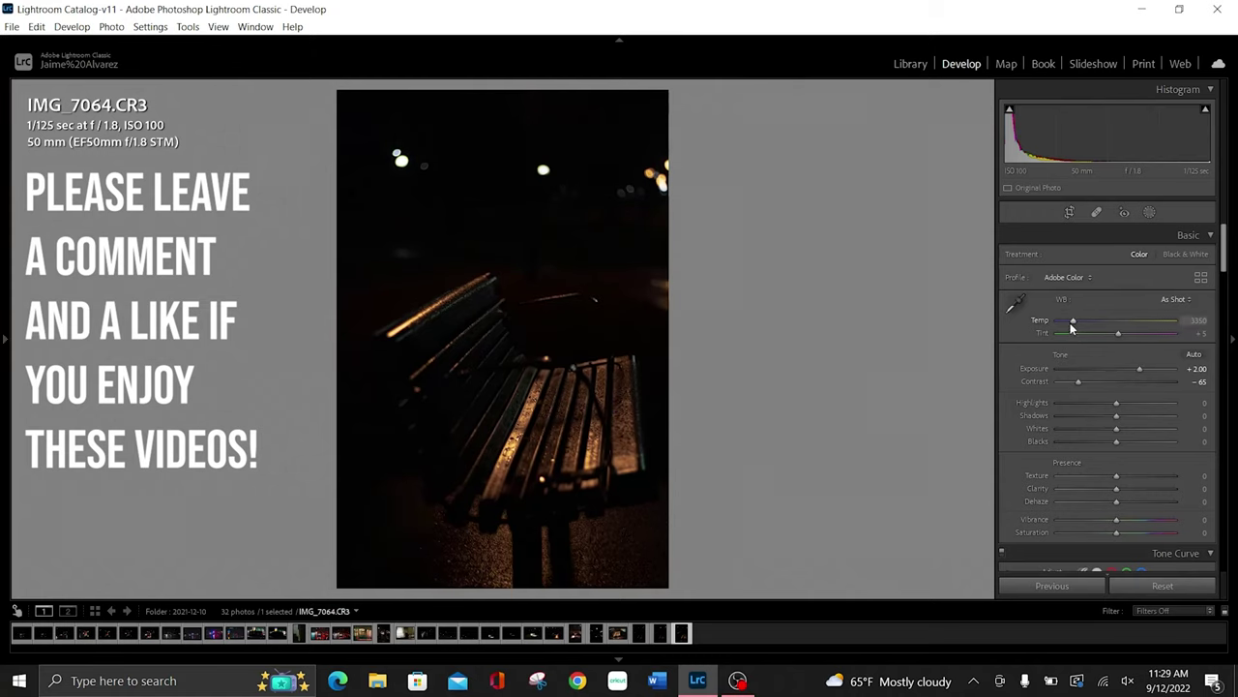
- Set Temp 2850, Highlights +40, Shadows −45, Whites +25 and Blacks +25
key("Down")
key("Down")
key("Down")
key("Down")
key("Down")
key("Down")
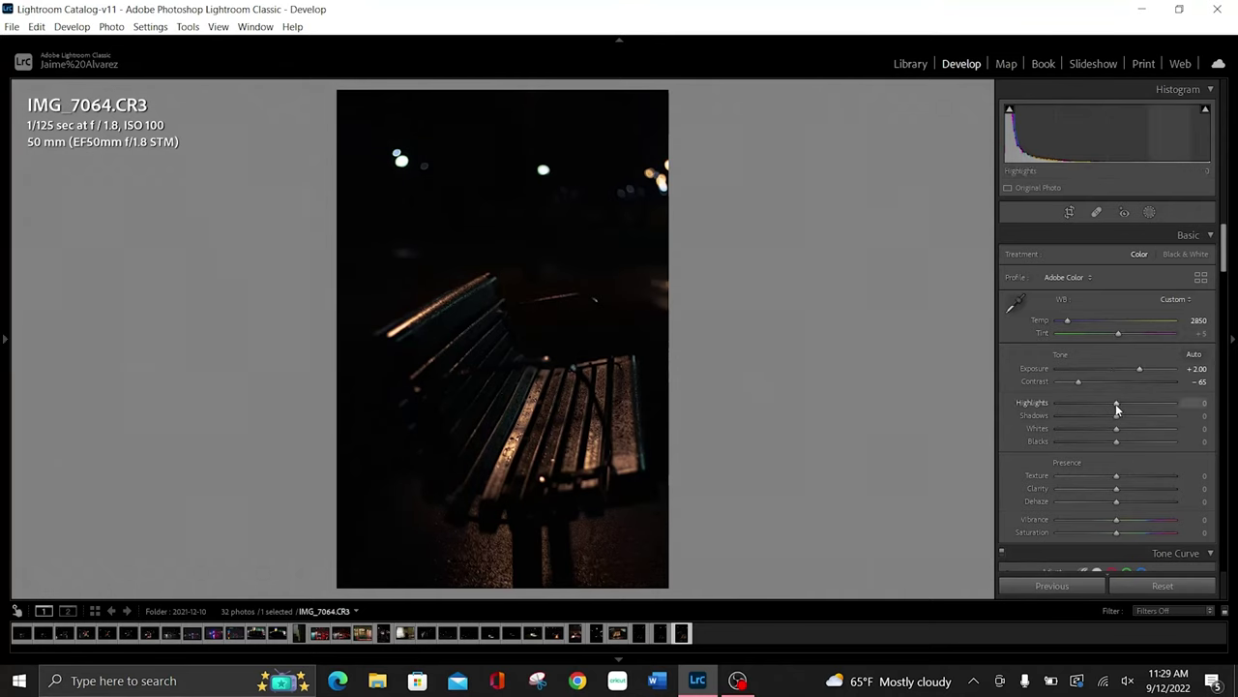
key("Up")
key("Up")
key("Up")
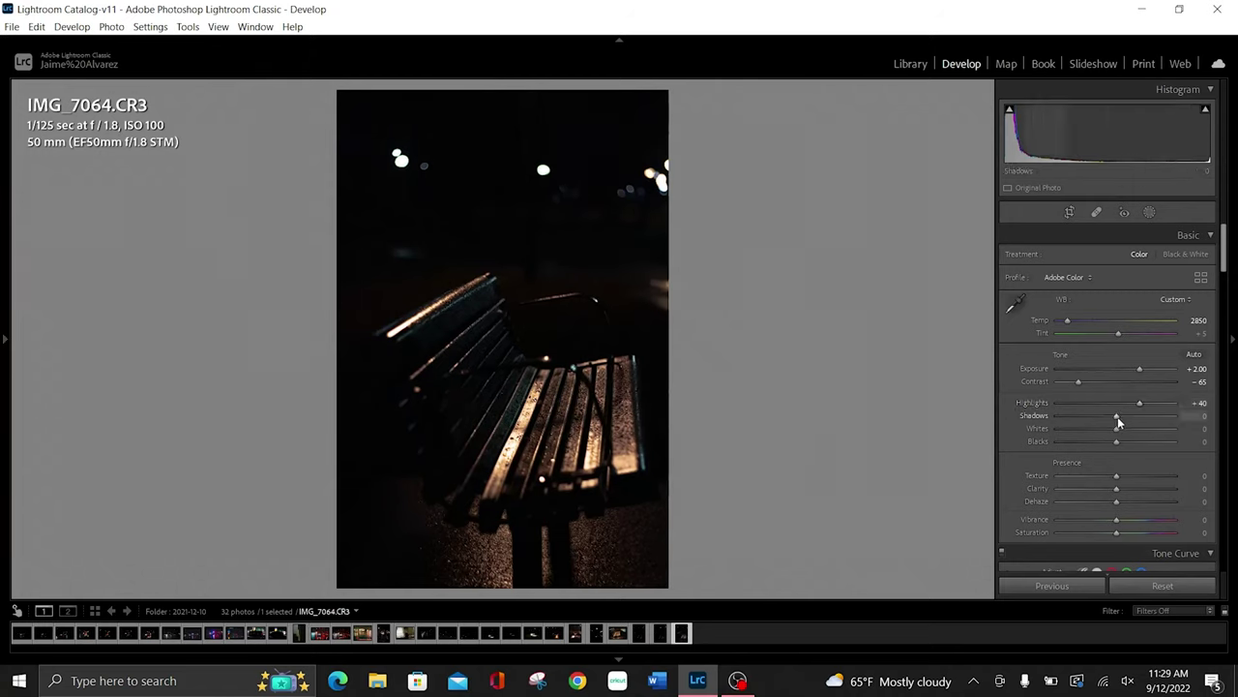
key("Down")
key("Down")
key("Down")
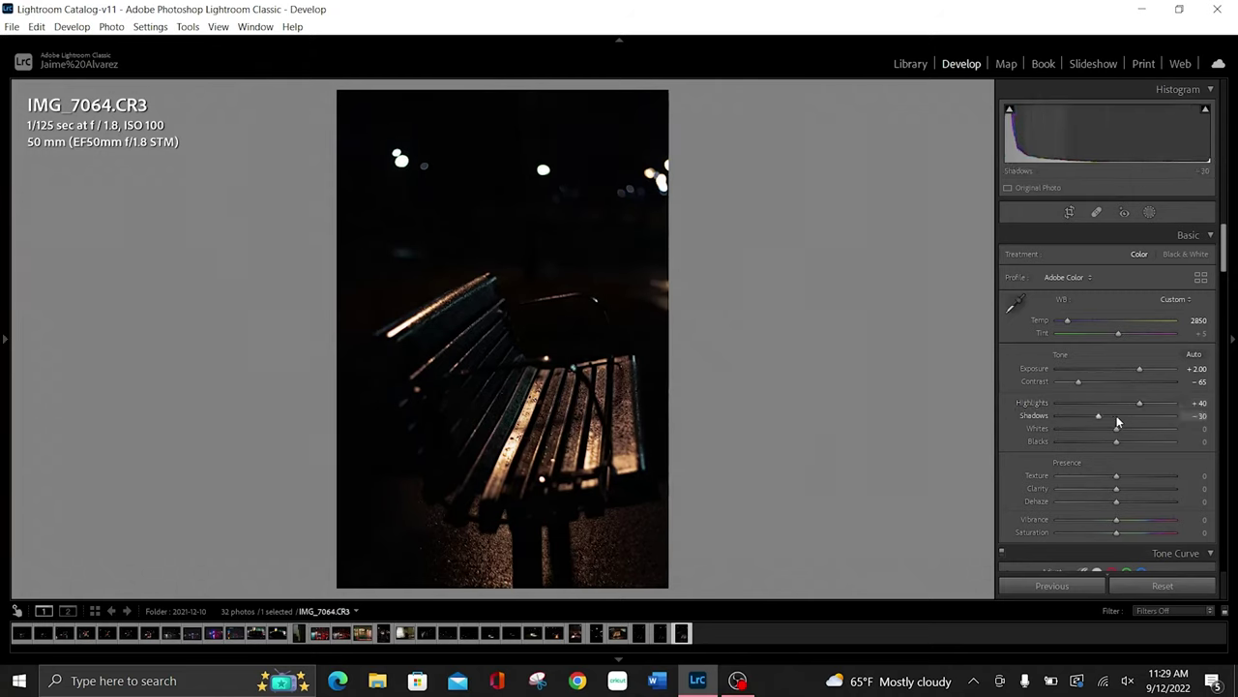
key("Down")
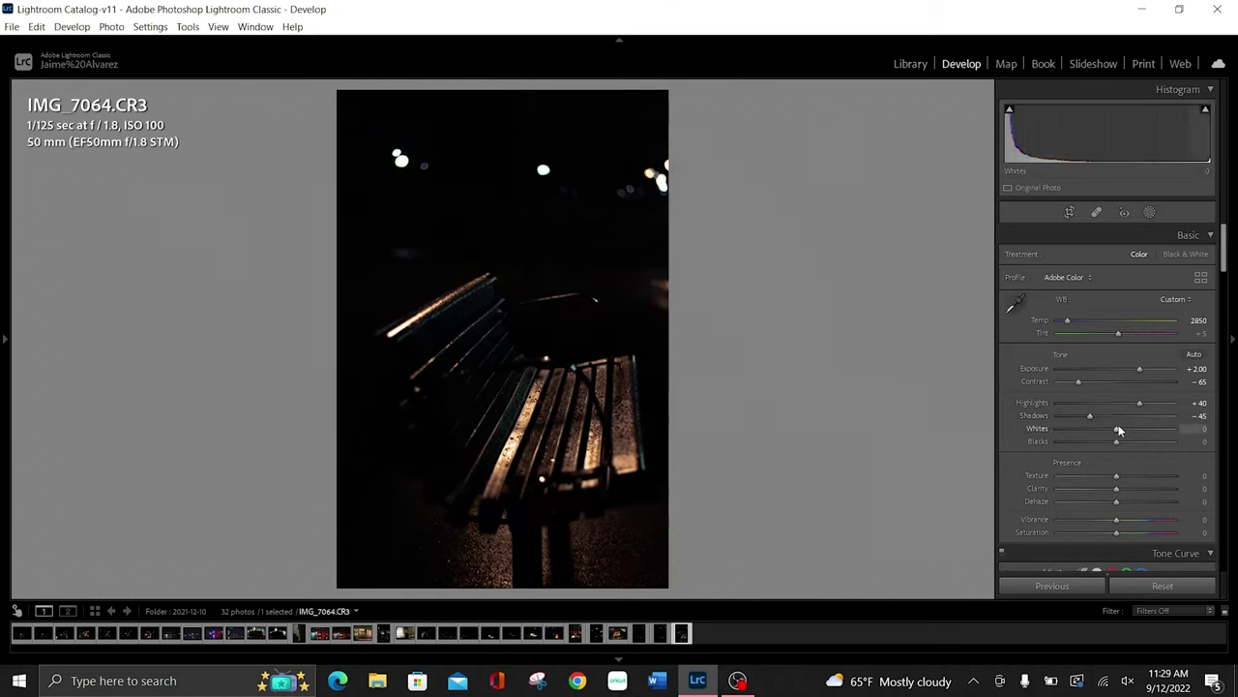
key("Up")
key("Up")
key("Up")
key("Up")
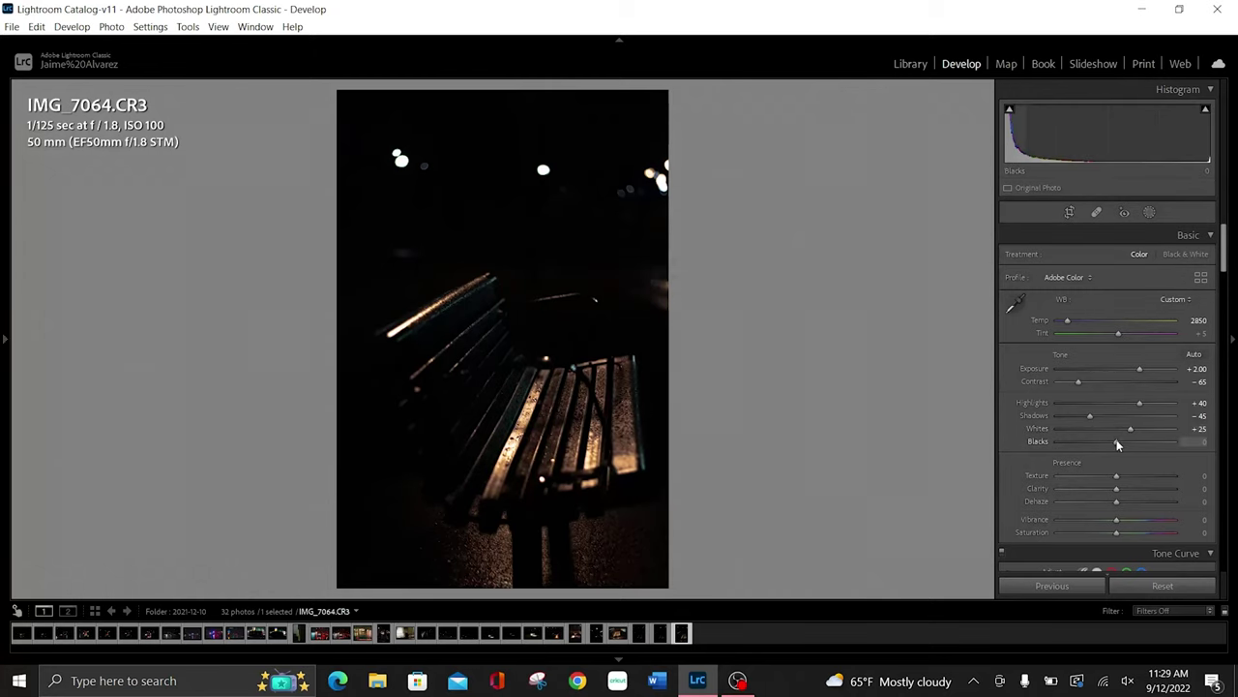
key("Up")
key("Up")
key("Up")
key("Up")
key("Up")
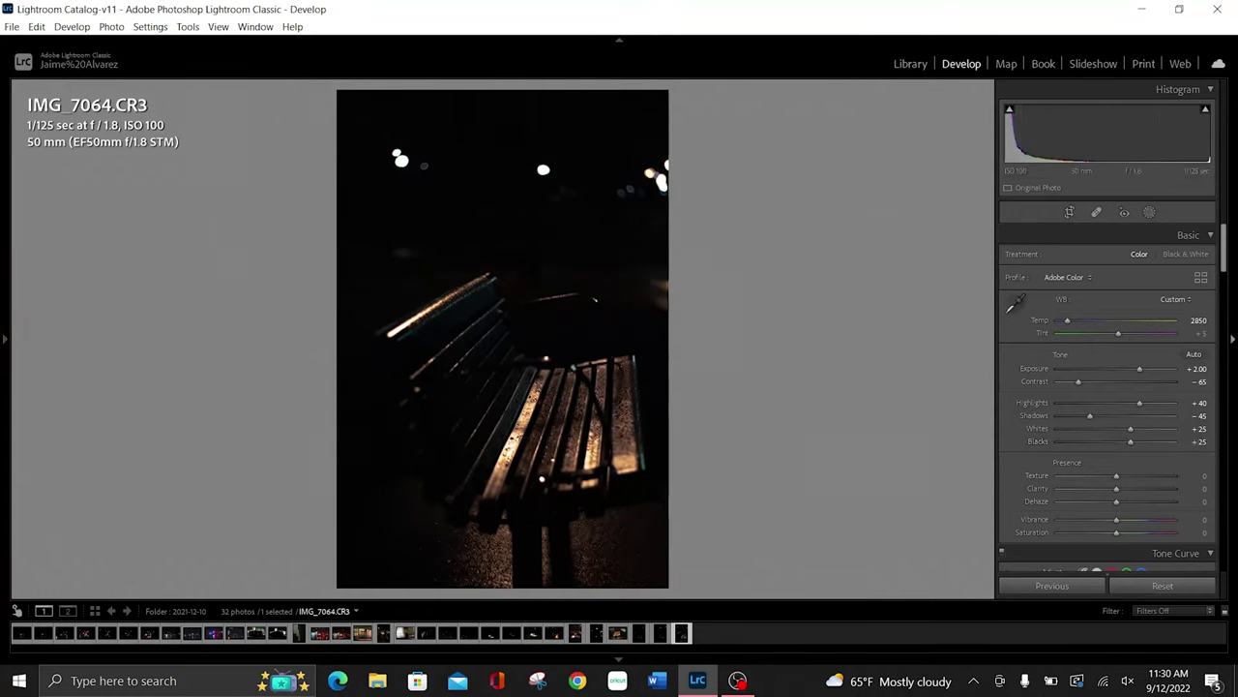
left_click_drag(1225, 236, 1210, 293)
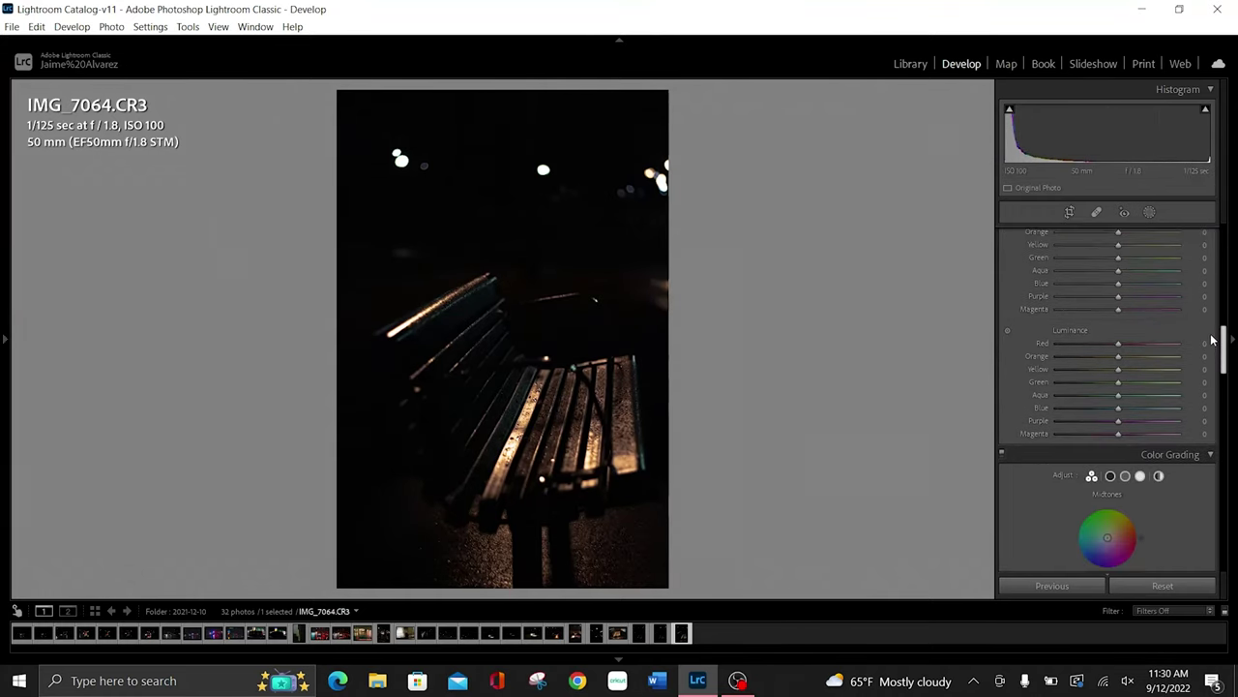
- Add a 65/65 tone curve anchor and lift the black point to output 12
scroll(1121, 315, "up", 3)
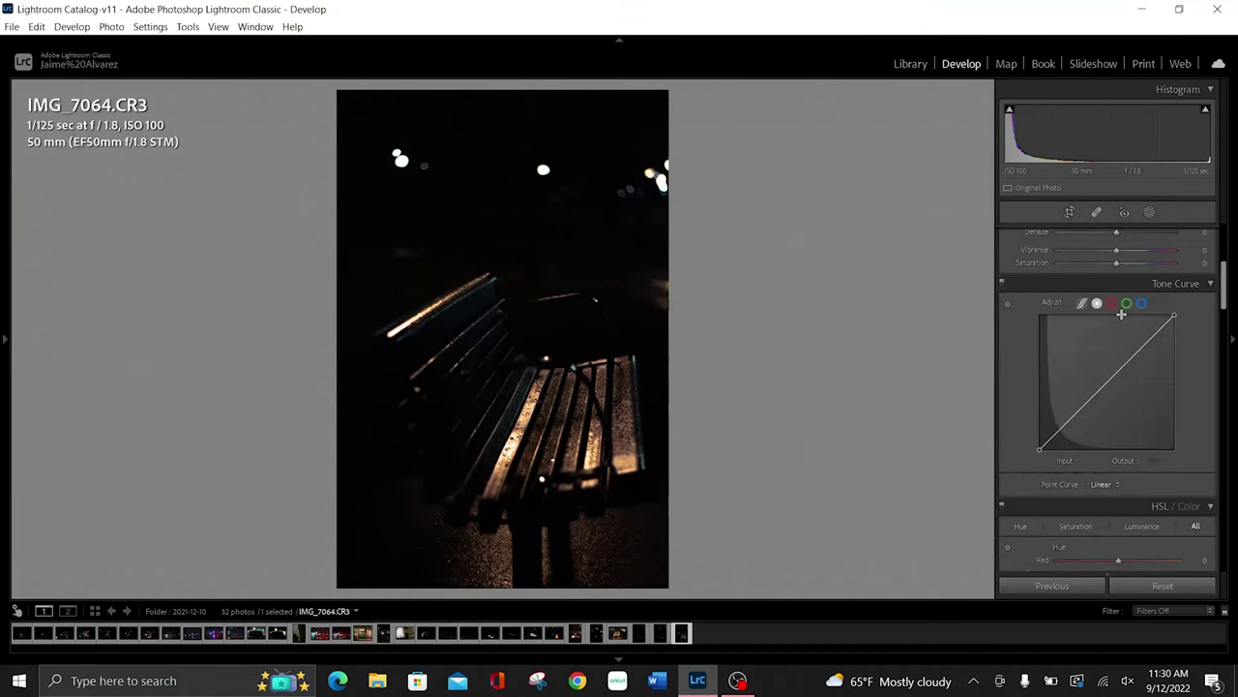
left_click(1073, 417)
left_click(1040, 450)
left_click_drag(1040, 452, 1039, 447)
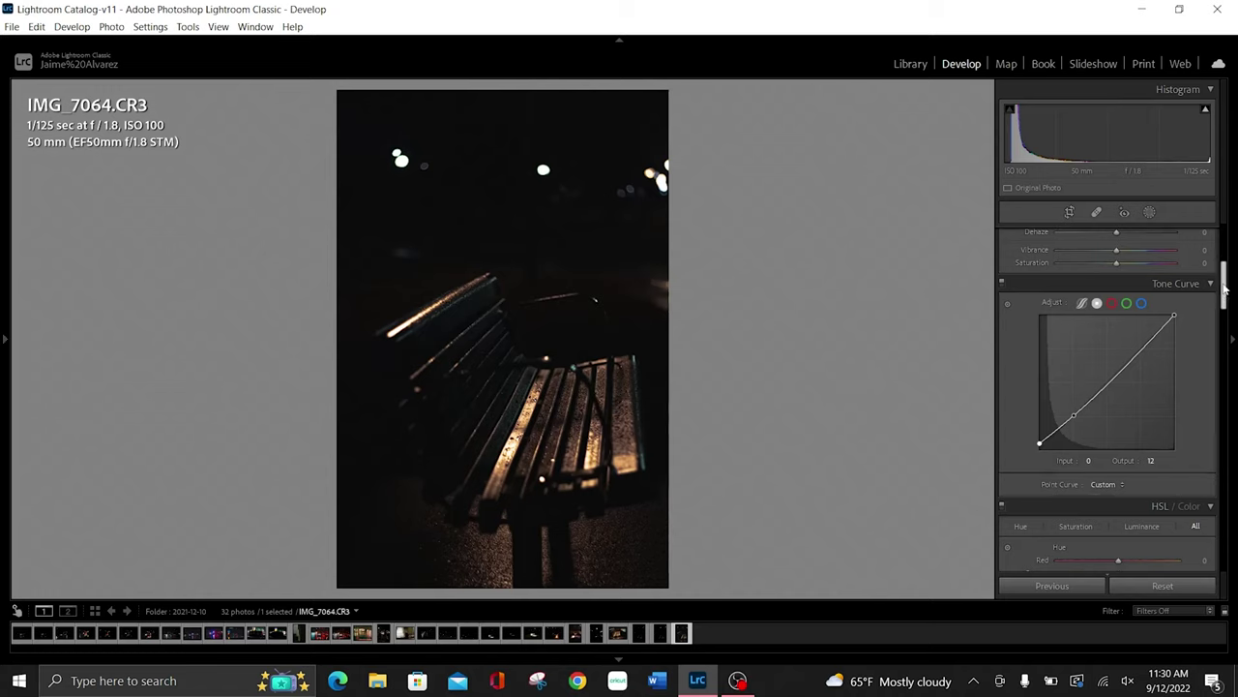
scroll(1223, 280, "up", 1)
scroll(1224, 279, "up", 10)
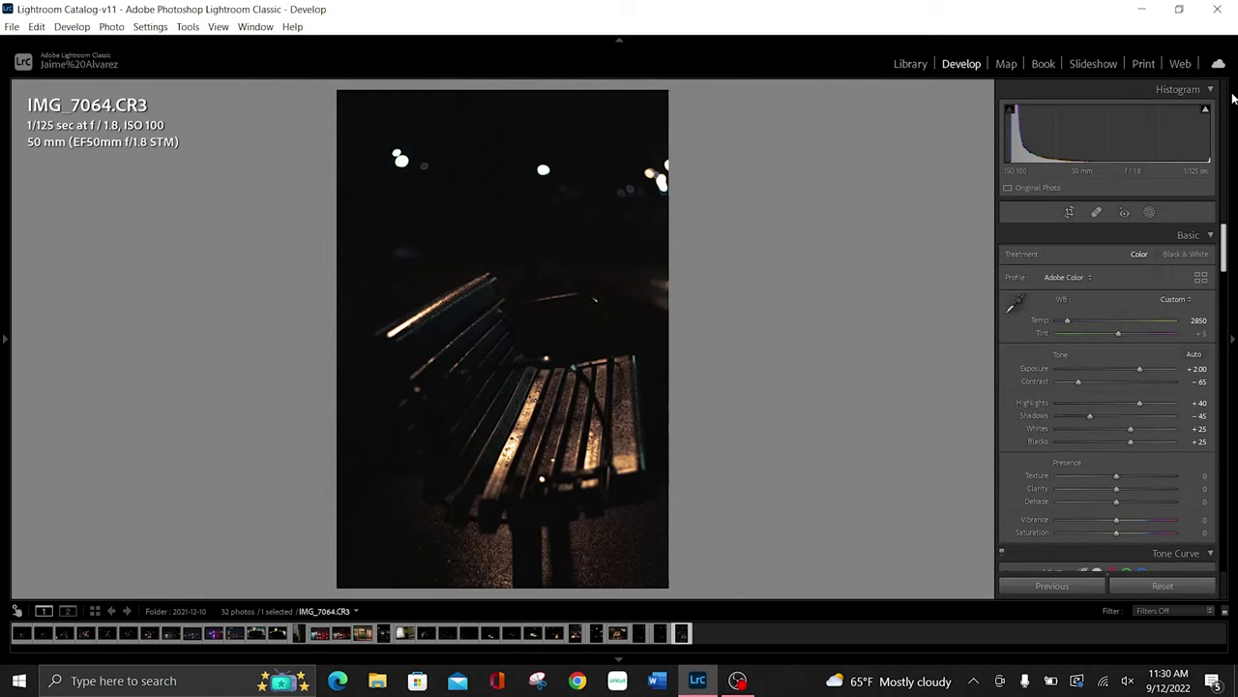
- Crop down from the top around the bench, keeping the original proportions, and apply it
left_click(1069, 211)
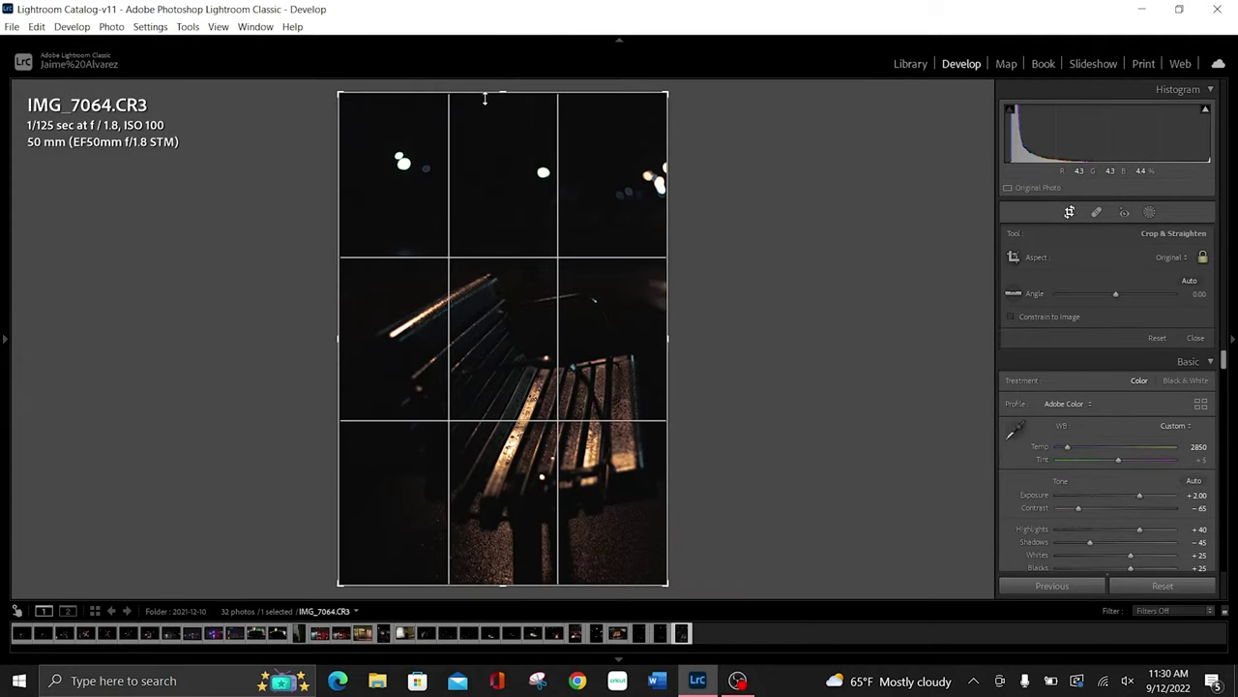
left_click_drag(499, 96, 499, 166)
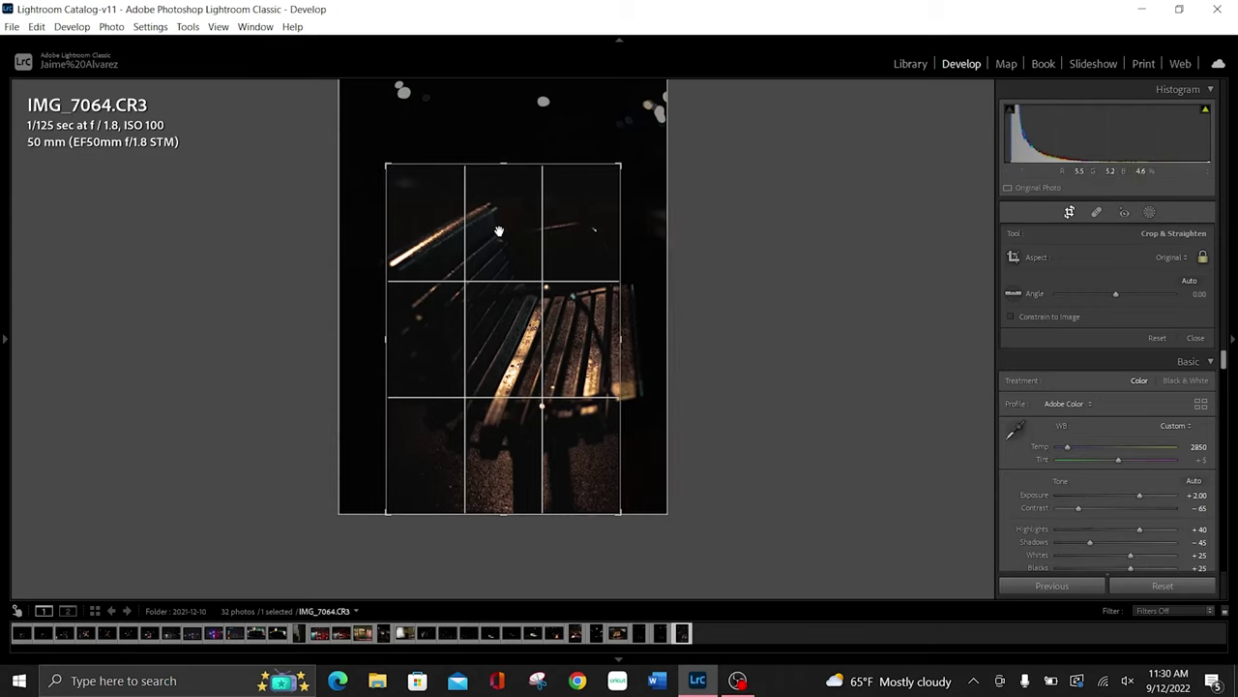
left_click_drag(574, 235, 559, 236)
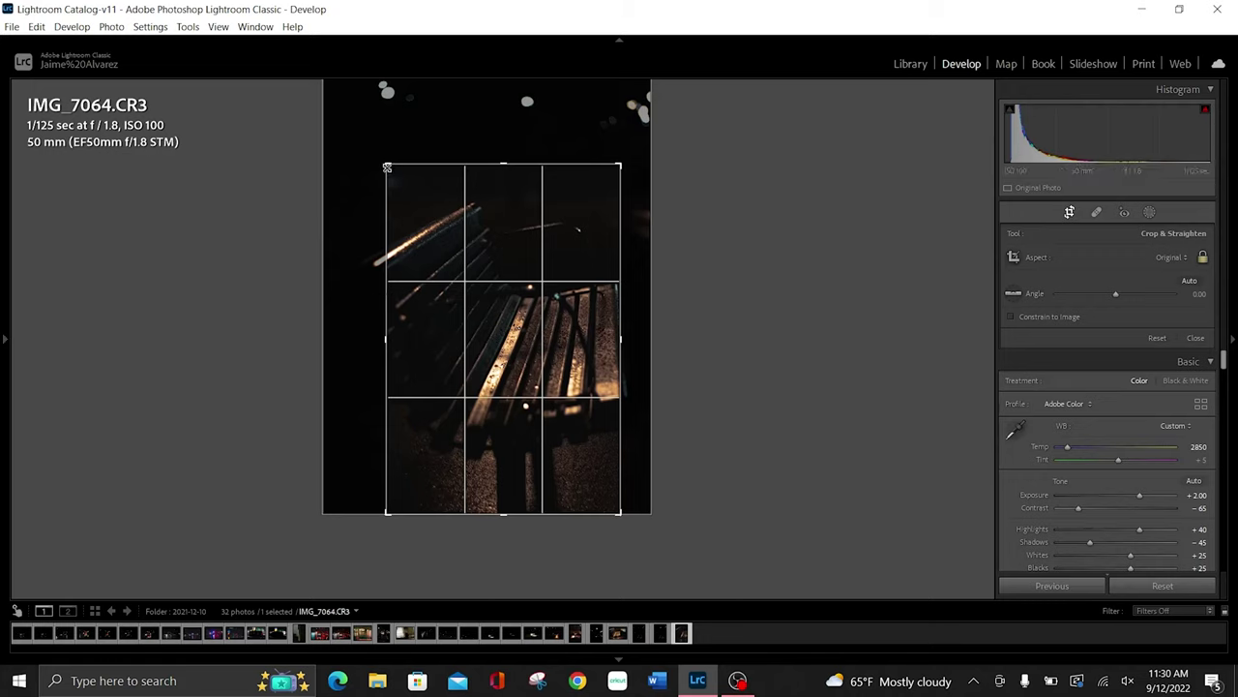
left_click_drag(386, 162, 369, 156)
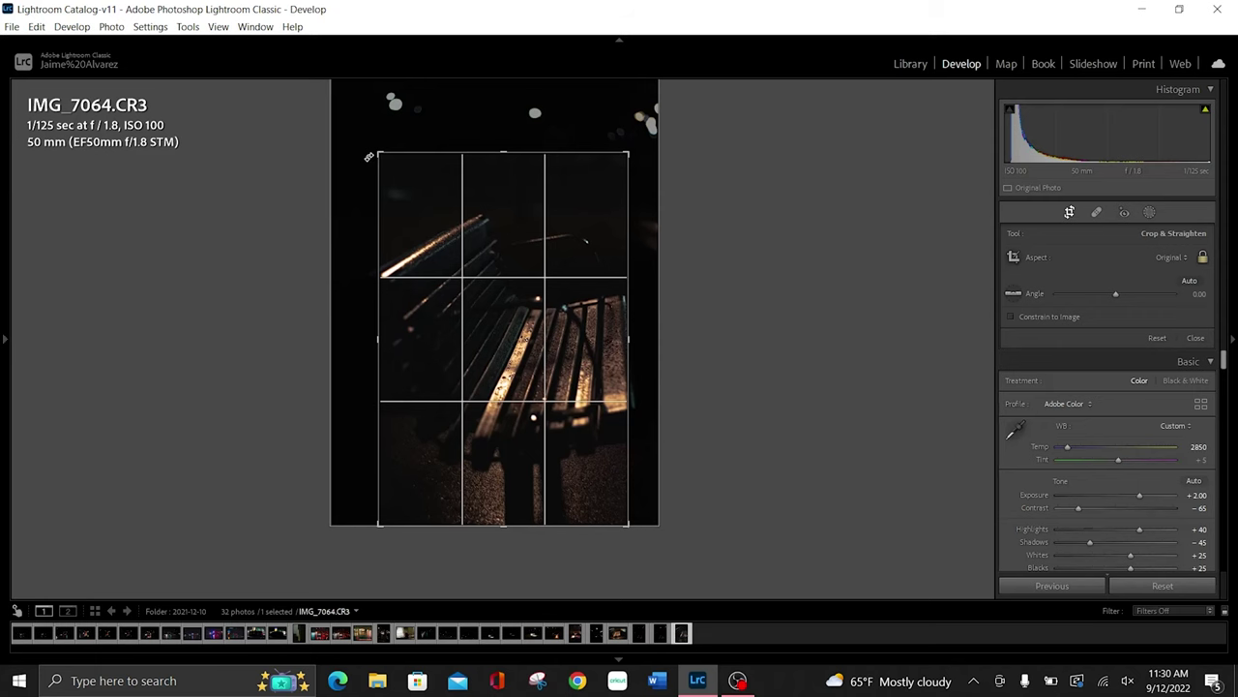
key("Return")
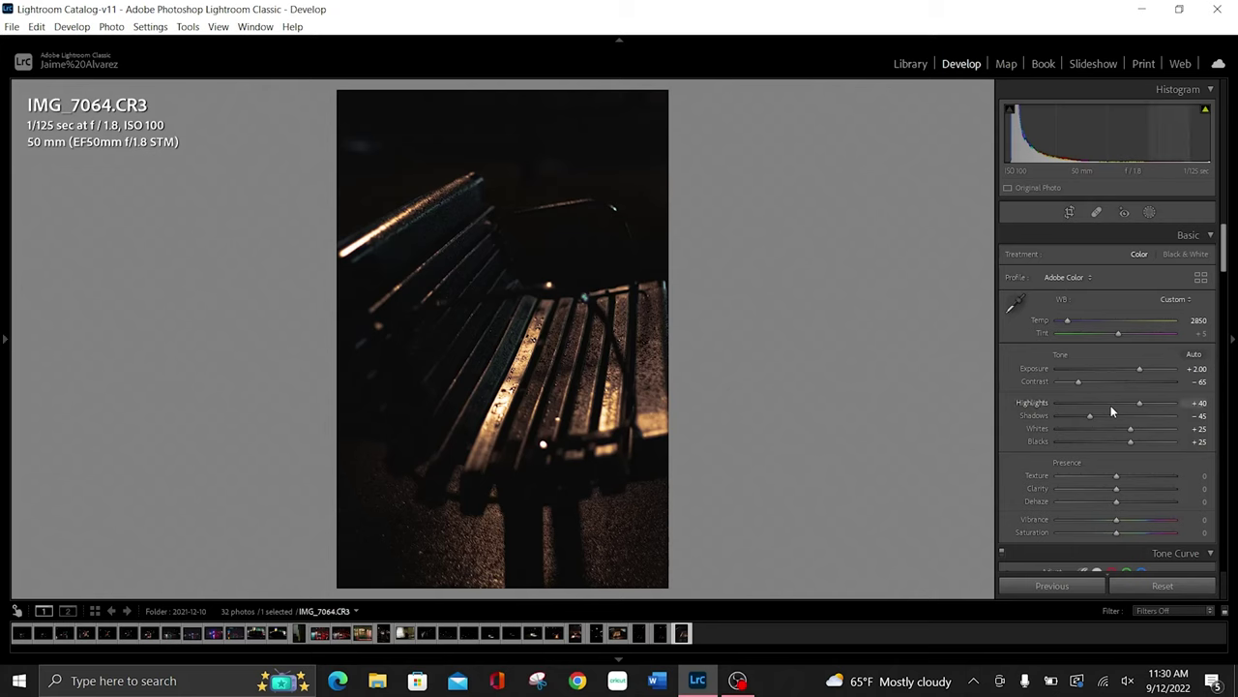
- Glance at the previous photo IMG_7063, then return to the bench photo IMG_7064
scroll(1112, 411, "down", 15)
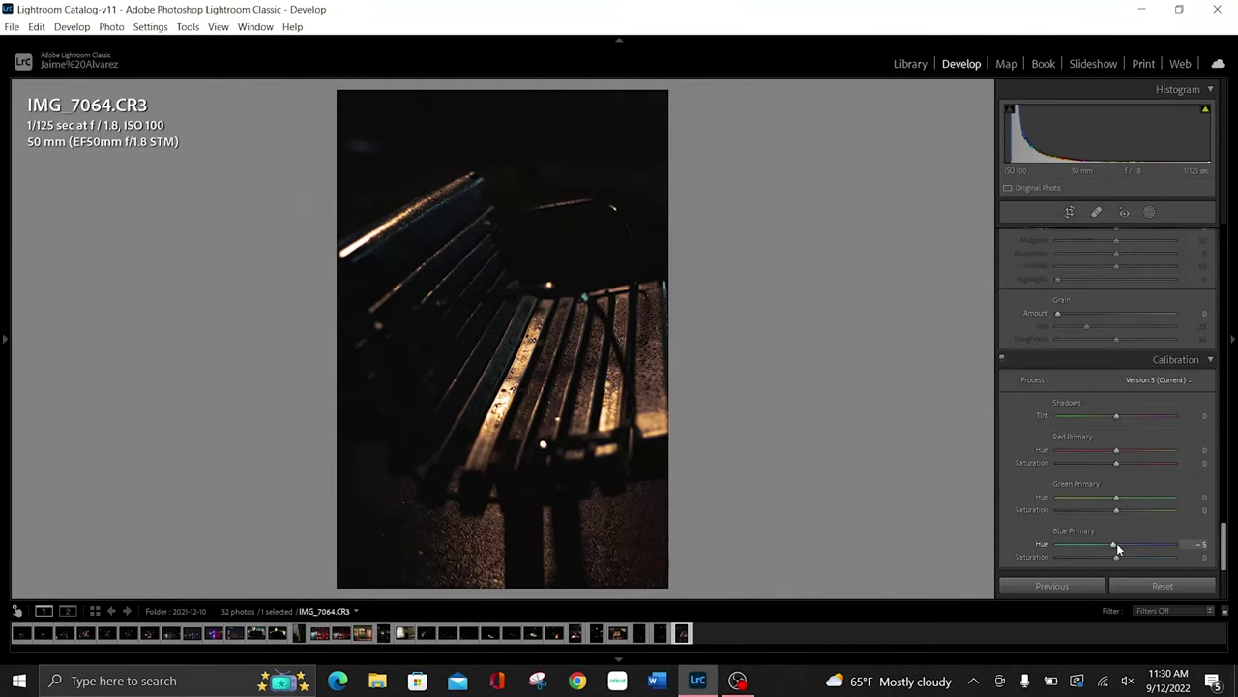
key("Left")
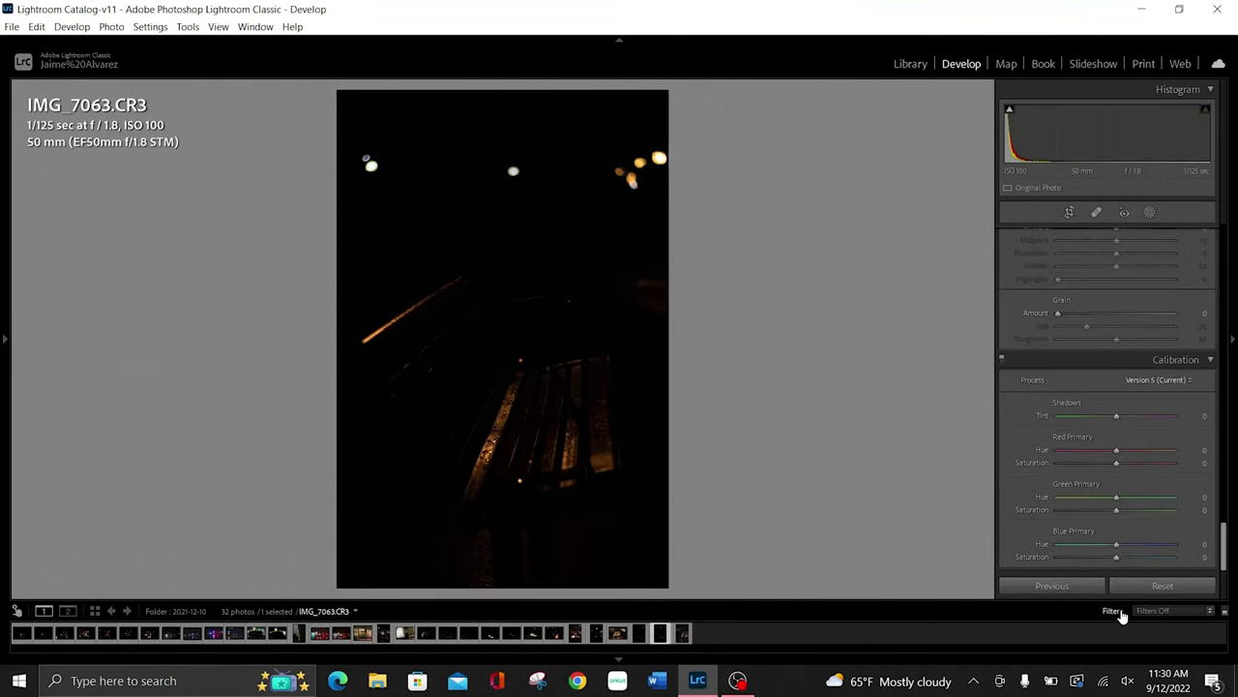
left_click(681, 634)
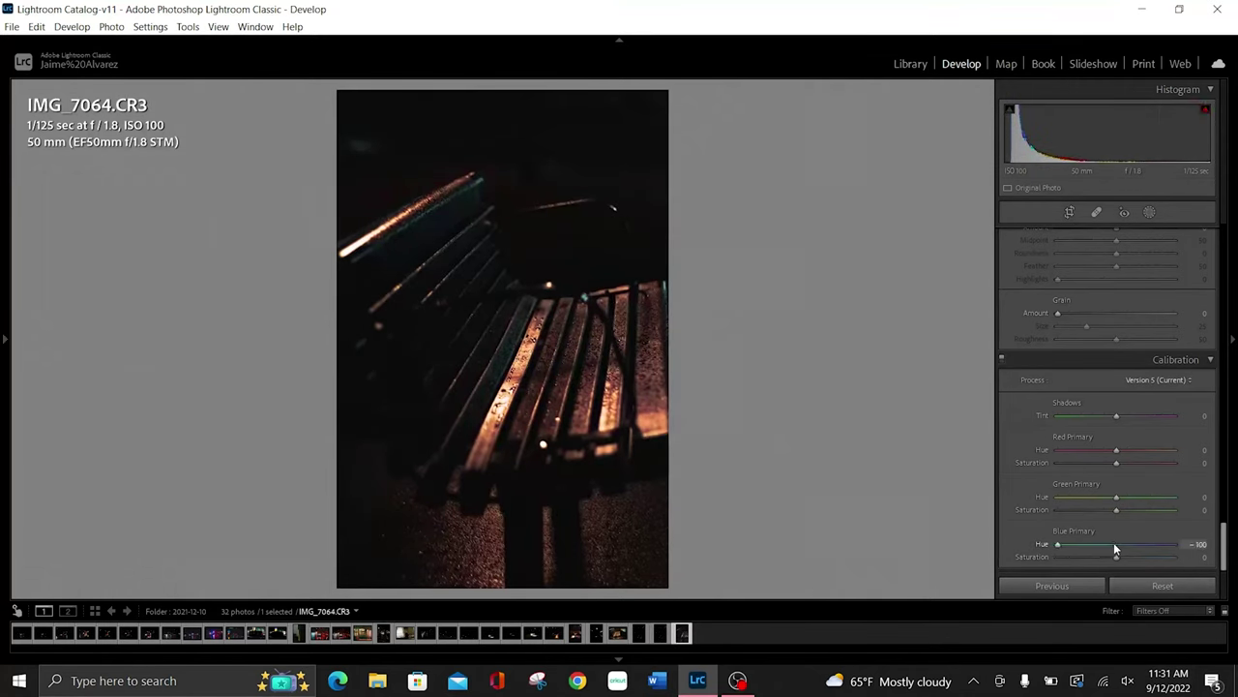
- Set calibration Blue Primary Hue −3, Green Hue +50 and Saturation +26, Red Hue +37
mouse_move(1113, 544)
left_mouse_down()
mouse_move(1059, 543)
mouse_move(1110, 545)
mouse_move(1115, 576)
left_mouse_up()
left_click_drag(1118, 498, 1142, 495)
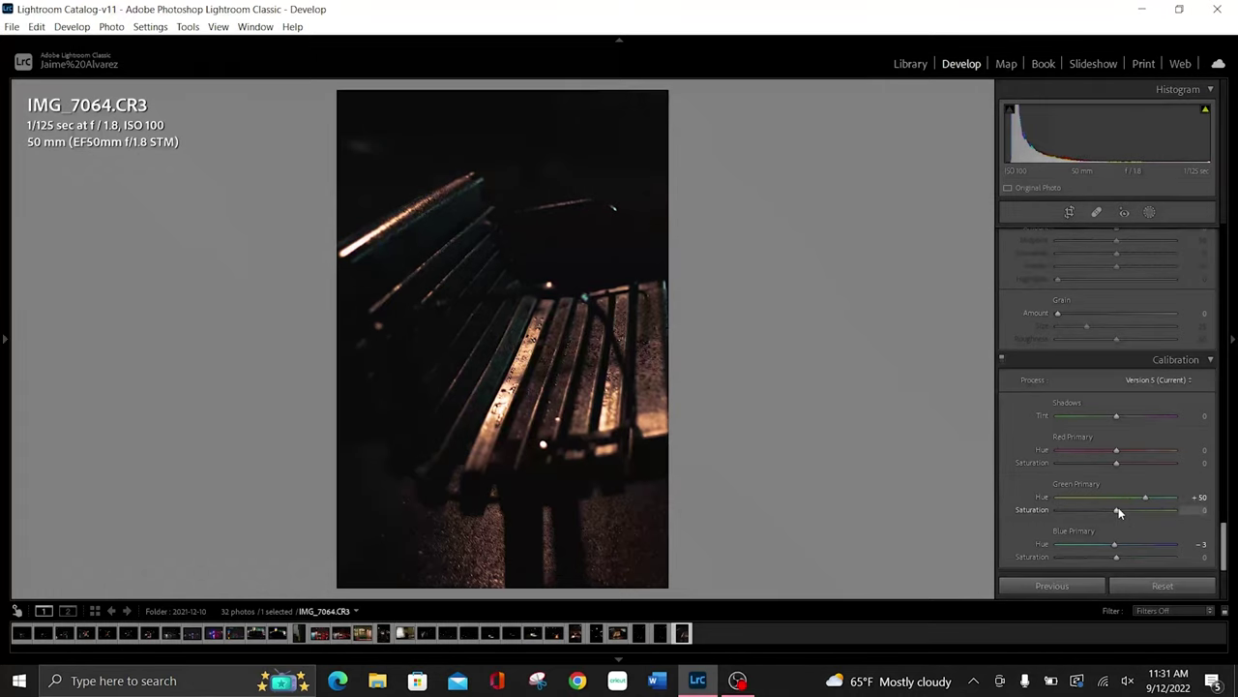
mouse_move(1115, 509)
left_mouse_down()
mouse_move(1176, 510)
mouse_move(1133, 520)
left_mouse_up()
mouse_move(1117, 453)
left_mouse_down()
mouse_move(1199, 442)
mouse_move(880, 466)
mouse_move(1144, 440)
mouse_move(1137, 451)
left_mouse_up()
- Scroll to the Detail panel showing Sharpening Amount 40, Radius 1.0 and Color noise 25
scroll(1110, 470, "up", 2)
scroll(1110, 470, "up", 2)
scroll(1110, 470, "up", 2)
scroll(1110, 470, "up", 2)
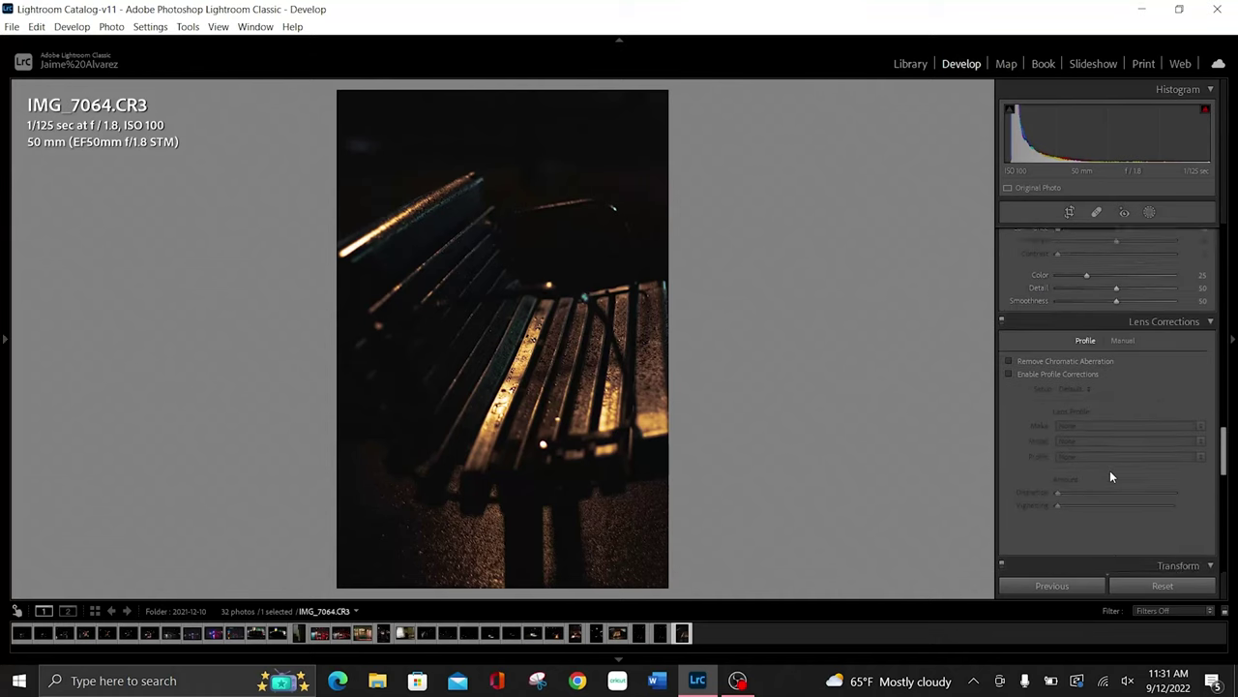
scroll(1110, 475, "up", 2)
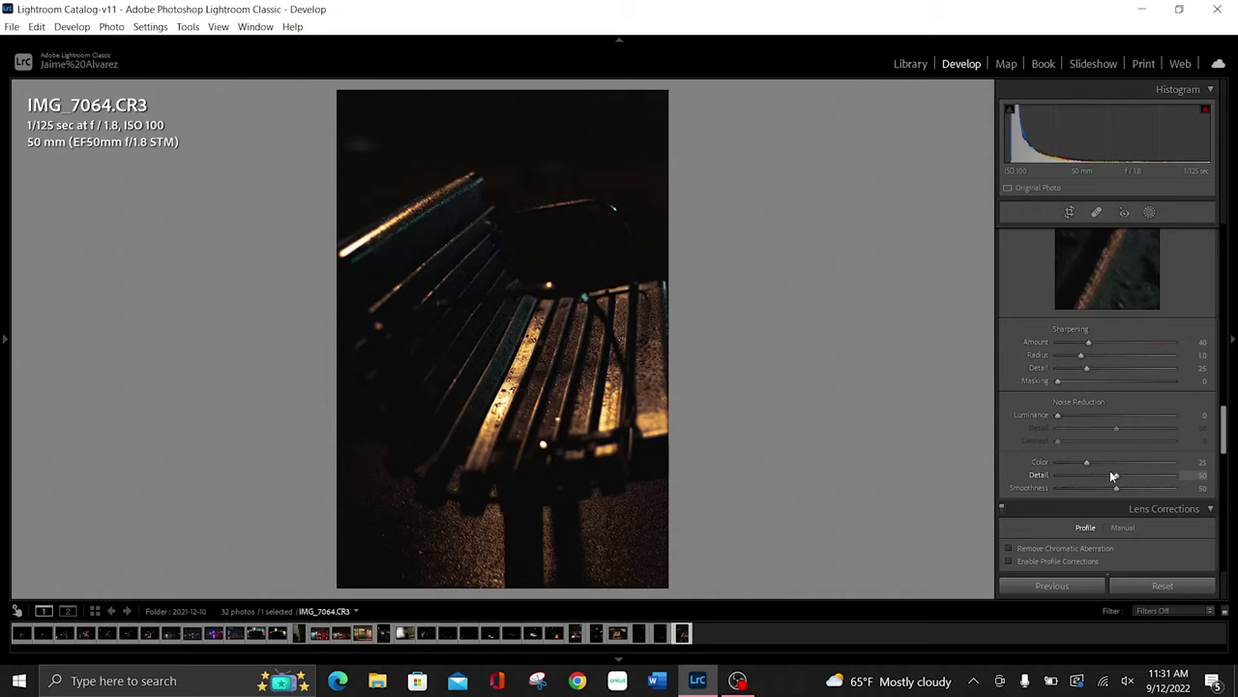
- In the Color Grading Shadows wheel, set Hue 227 and Saturation 97
scroll(1111, 475, "up", 3)
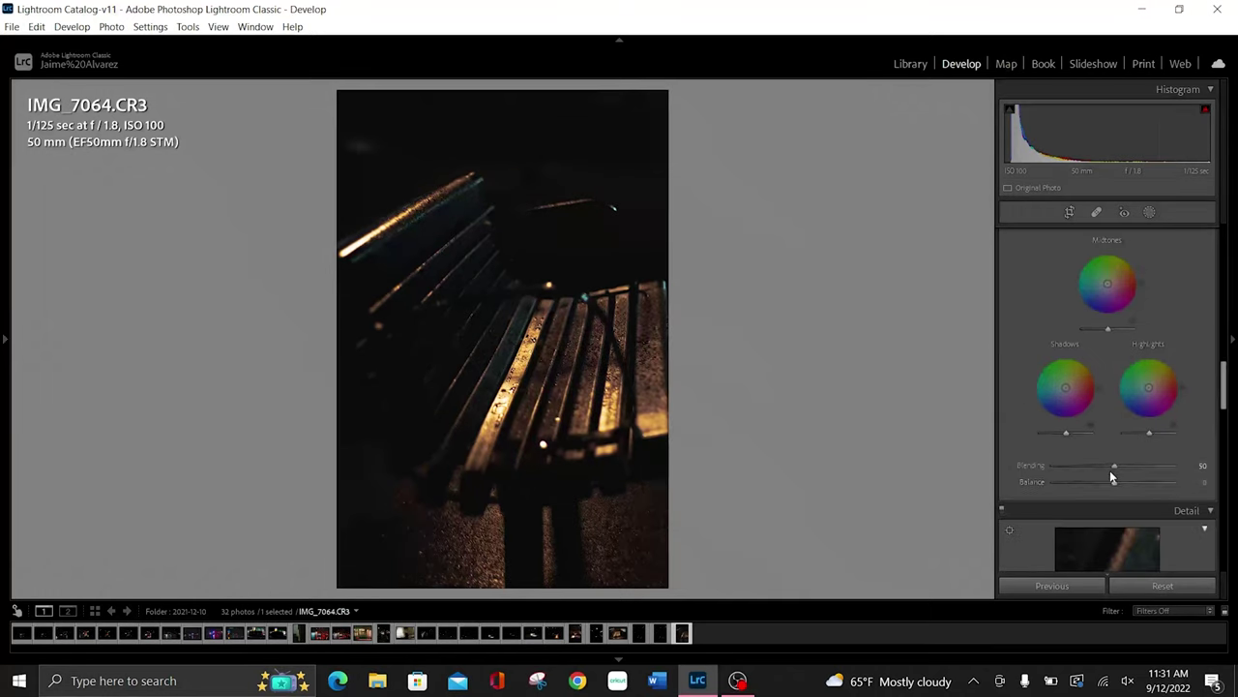
scroll(1111, 475, "up", 1)
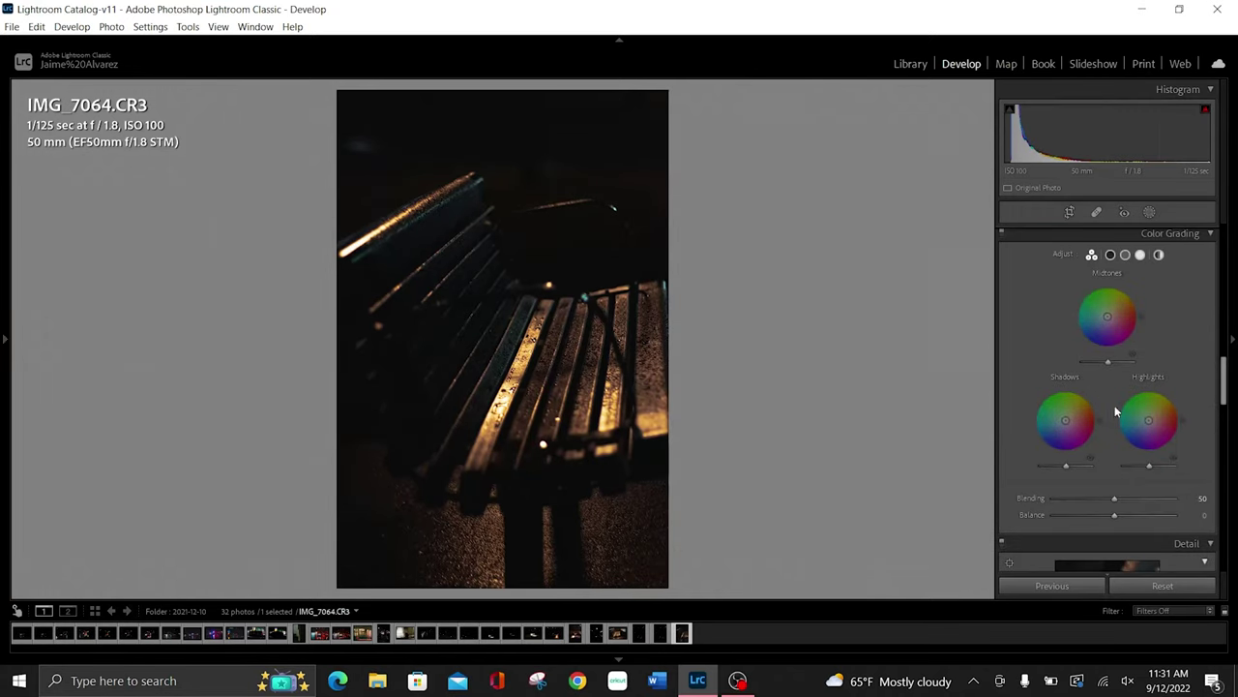
left_click(1111, 256)
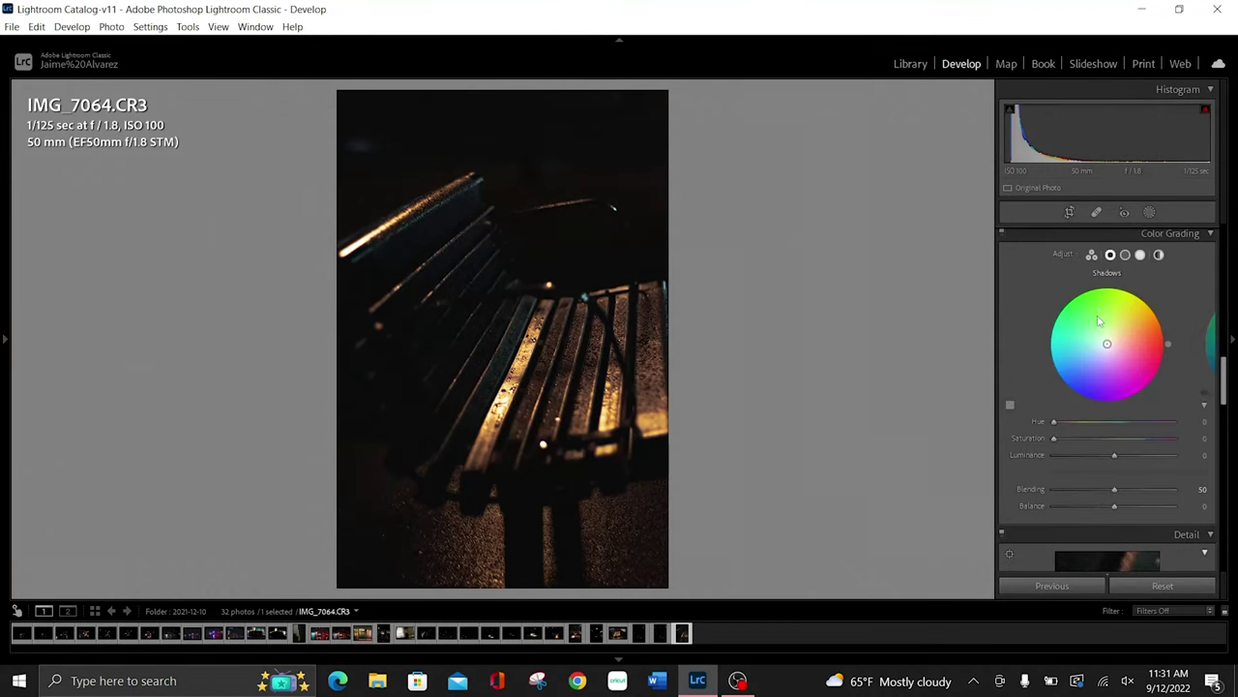
mouse_move(1108, 346)
left_mouse_down()
mouse_move(1100, 362)
mouse_move(1156, 362)
left_mouse_up()
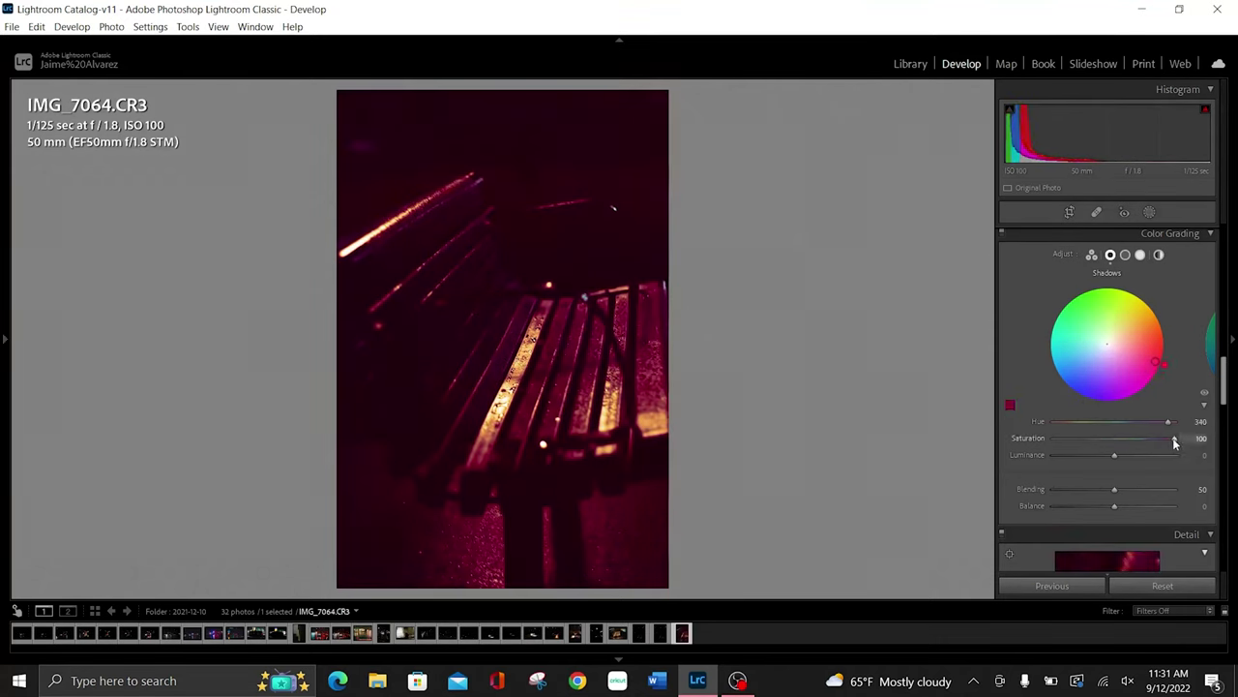
mouse_move(1167, 422)
left_mouse_down()
mouse_move(1066, 433)
mouse_move(1132, 442)
left_mouse_up()
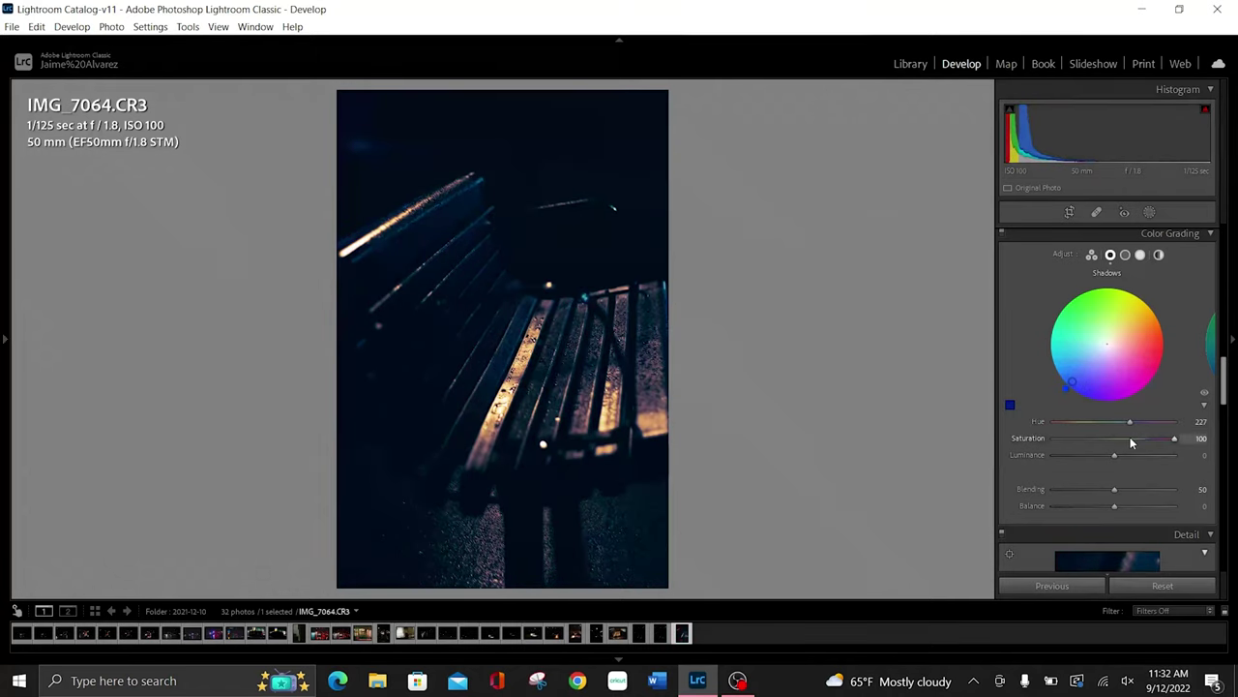
left_click_drag(1176, 442, 1169, 442)
left_click_drag(1169, 443, 1173, 442)
- Set Midtones to Hue 212, Saturation 100, and revise Shadows to Hue 219, Saturation 71
left_click(1125, 255)
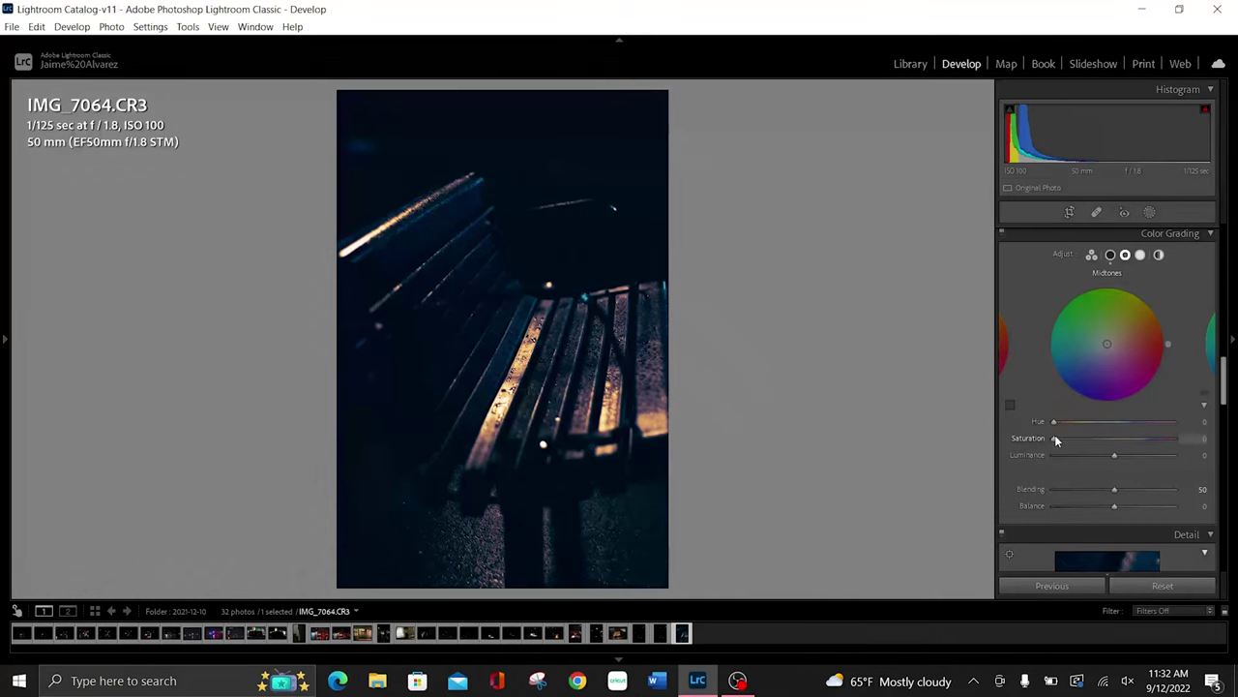
left_click_drag(1054, 437, 1174, 438)
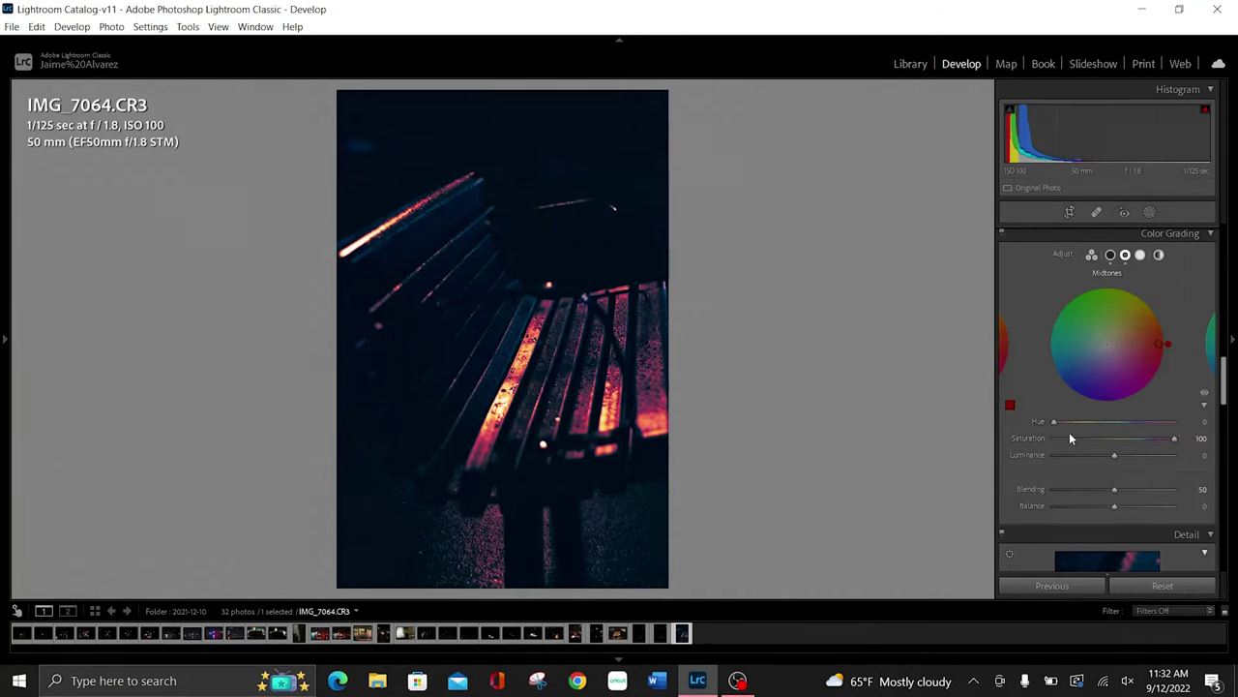
left_click(1111, 255)
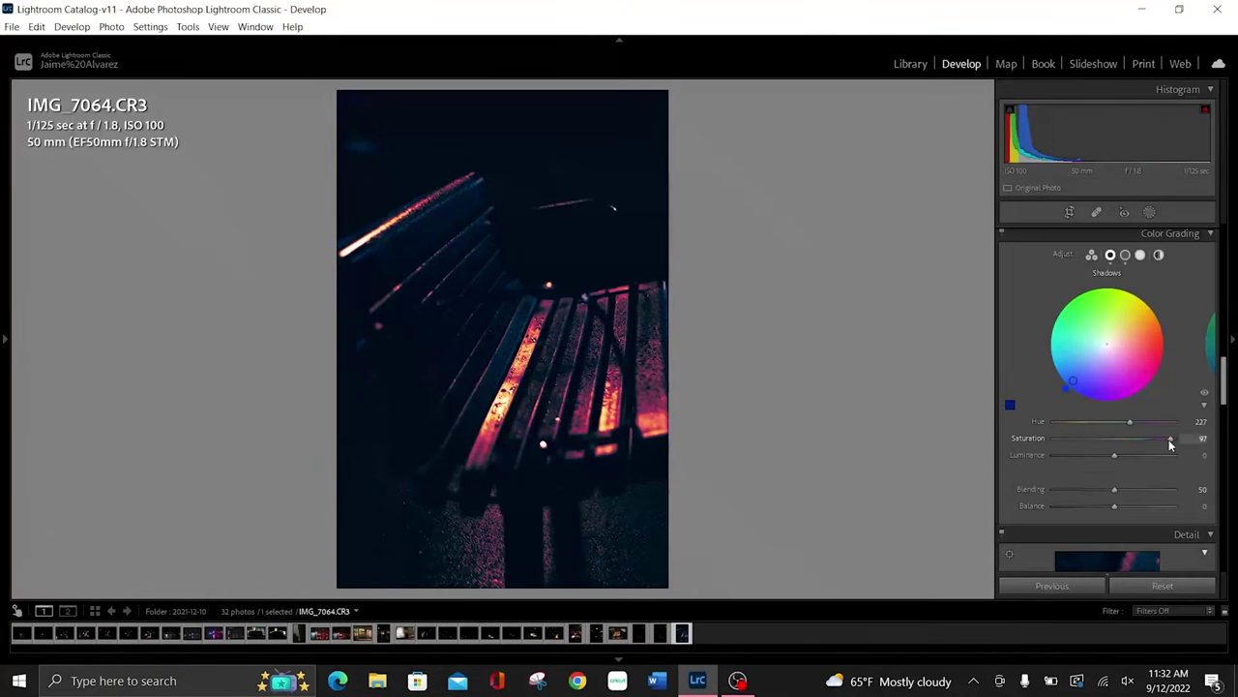
left_click_drag(1170, 440, 1118, 448)
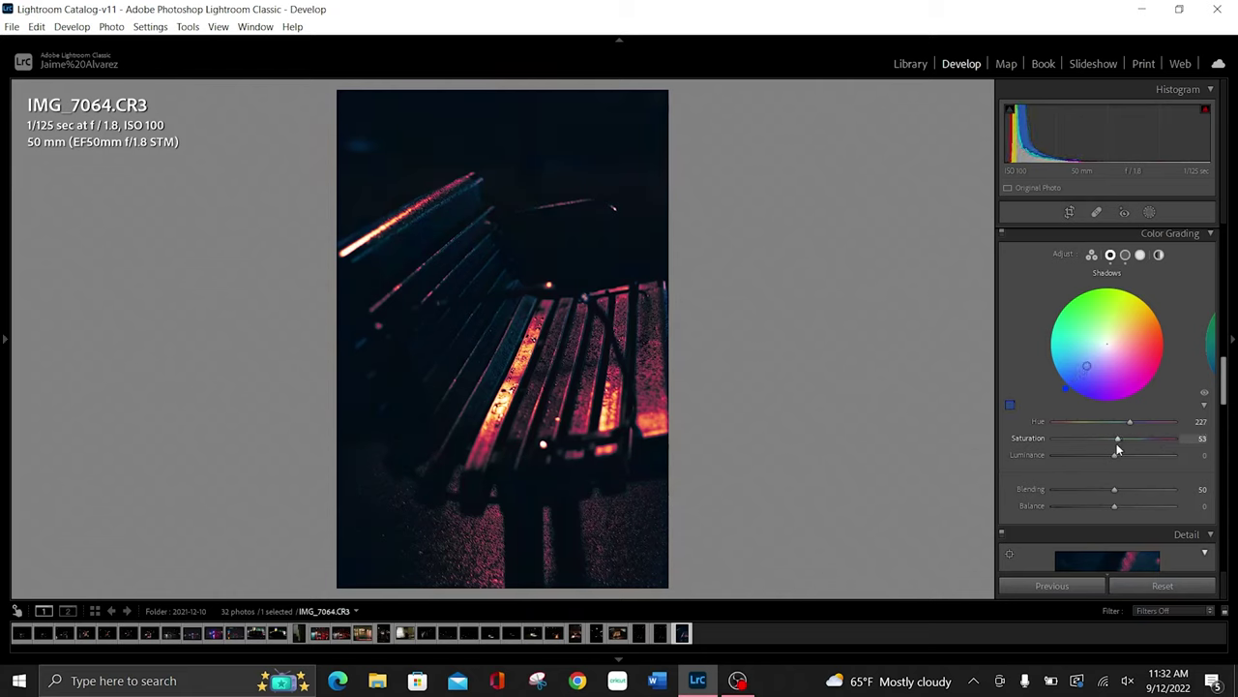
left_click_drag(1130, 425, 1127, 425)
left_click_drag(1119, 441, 1139, 438)
left_click(1125, 256)
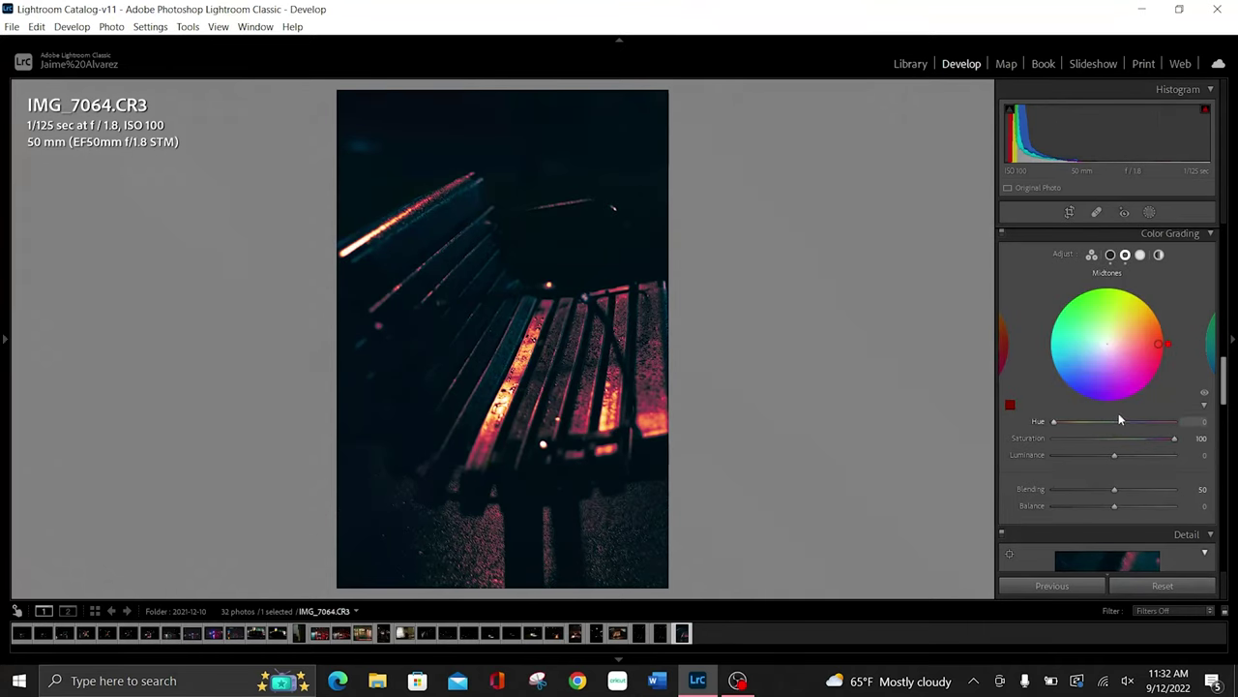
left_click_drag(1064, 422, 1126, 430)
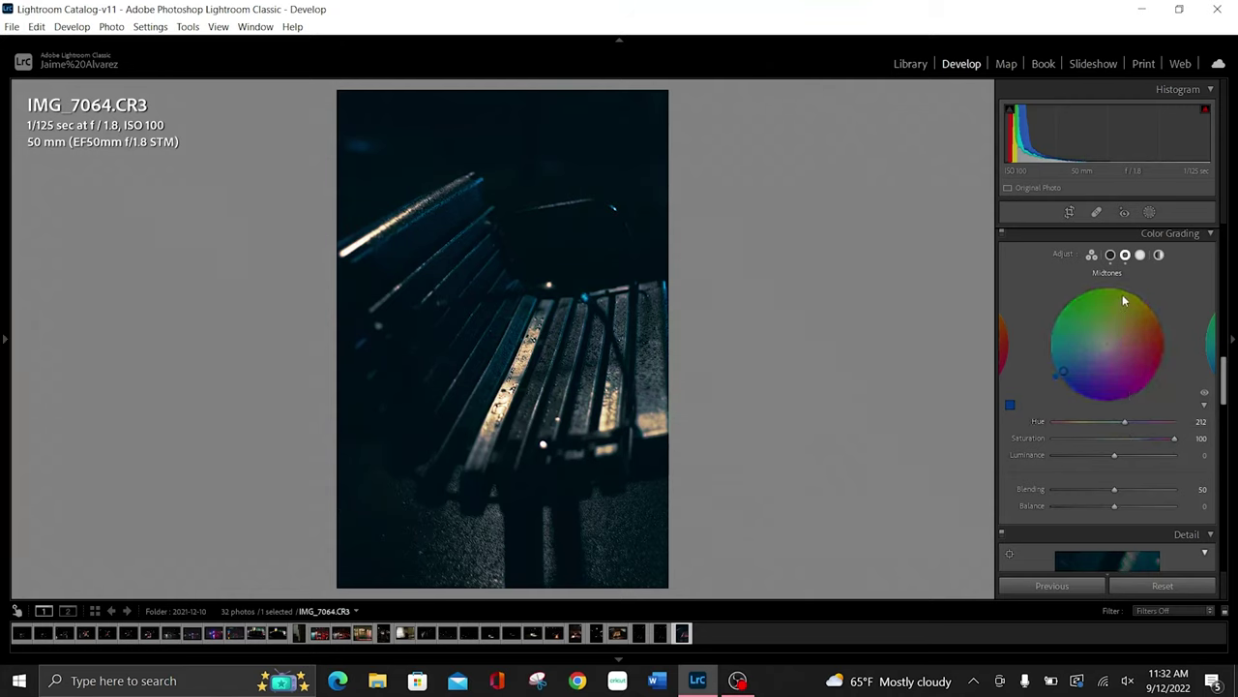
- Tint the Highlights yellow-orange at Hue 52, Saturation 26, and switch to the 3-way wheel view
left_click(1141, 256)
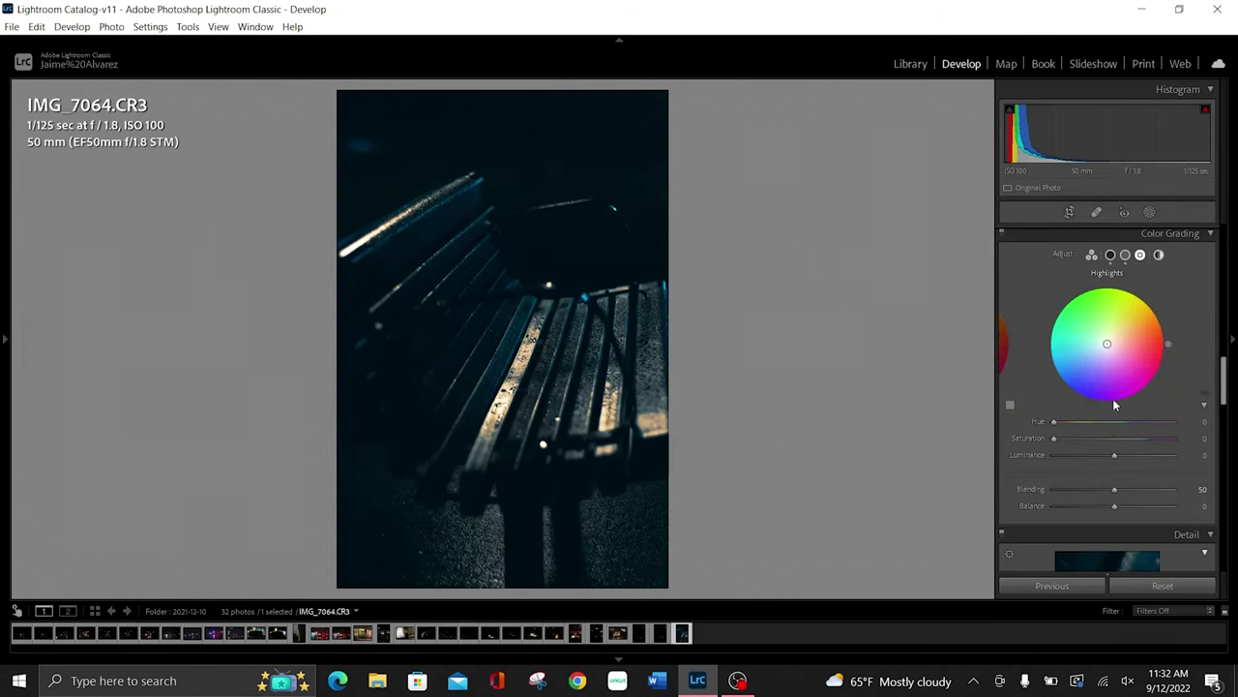
left_click_drag(1054, 437, 1152, 446)
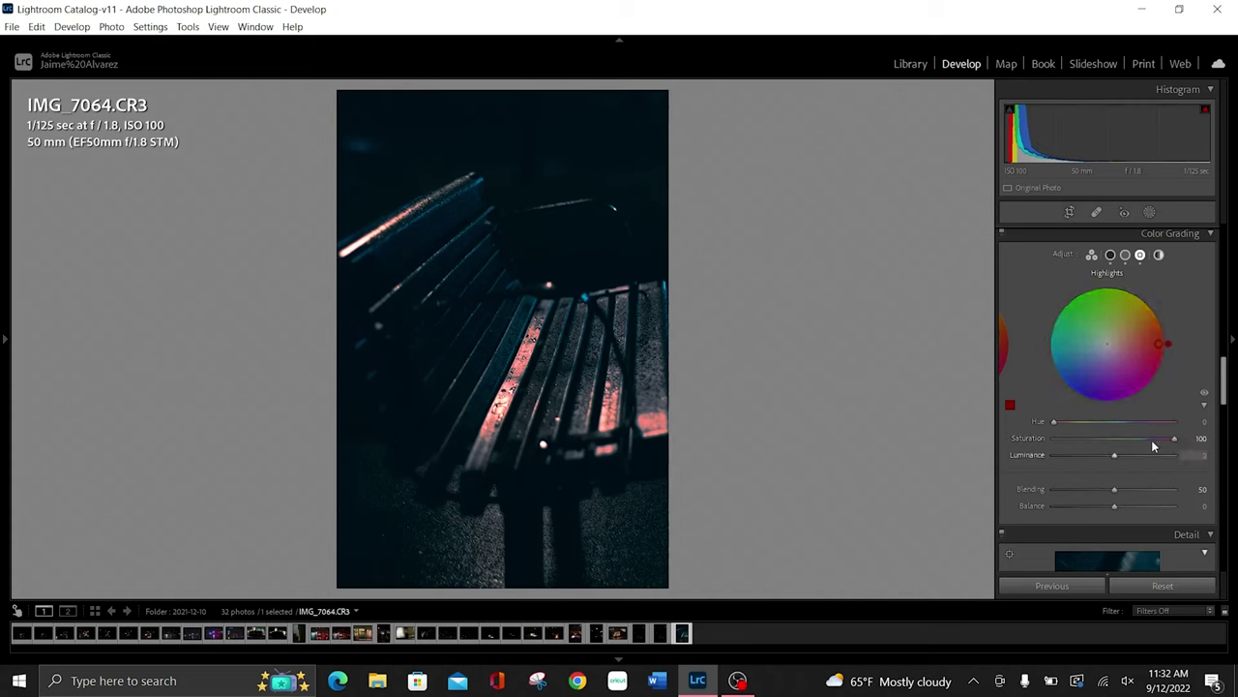
mouse_move(1053, 422)
left_mouse_down()
mouse_move(1093, 422)
mouse_move(1070, 430)
left_mouse_up()
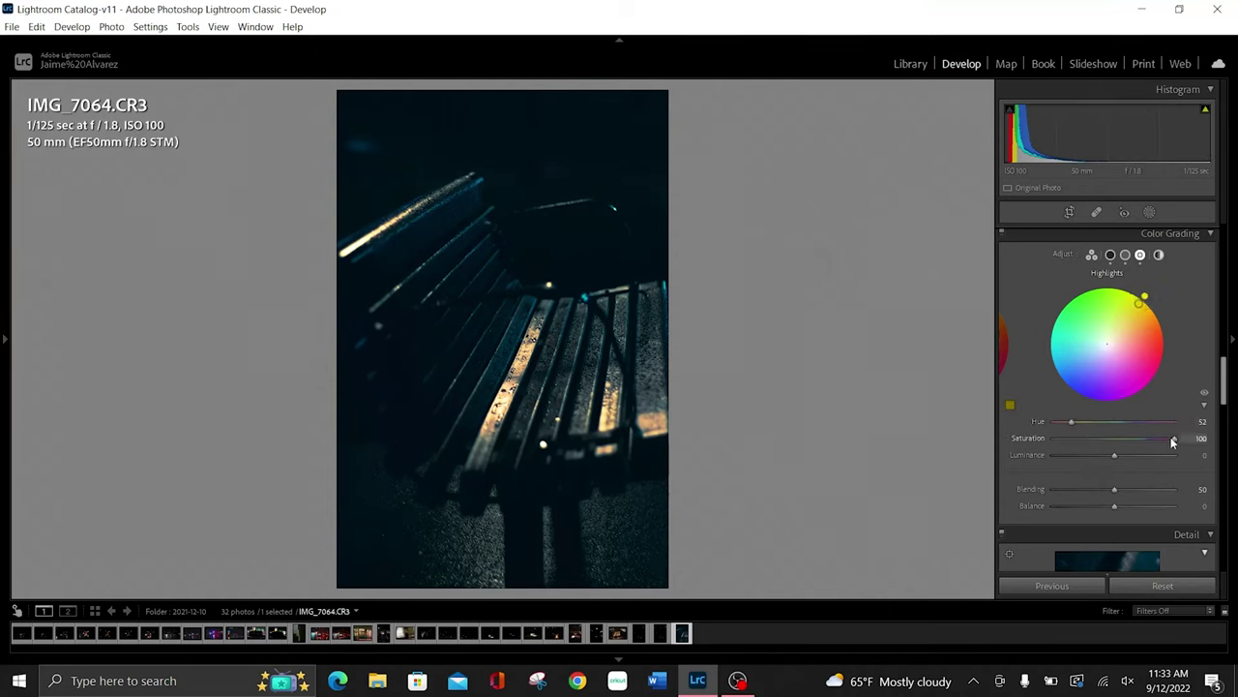
left_click_drag(1174, 441, 1082, 441)
left_click(1091, 256)
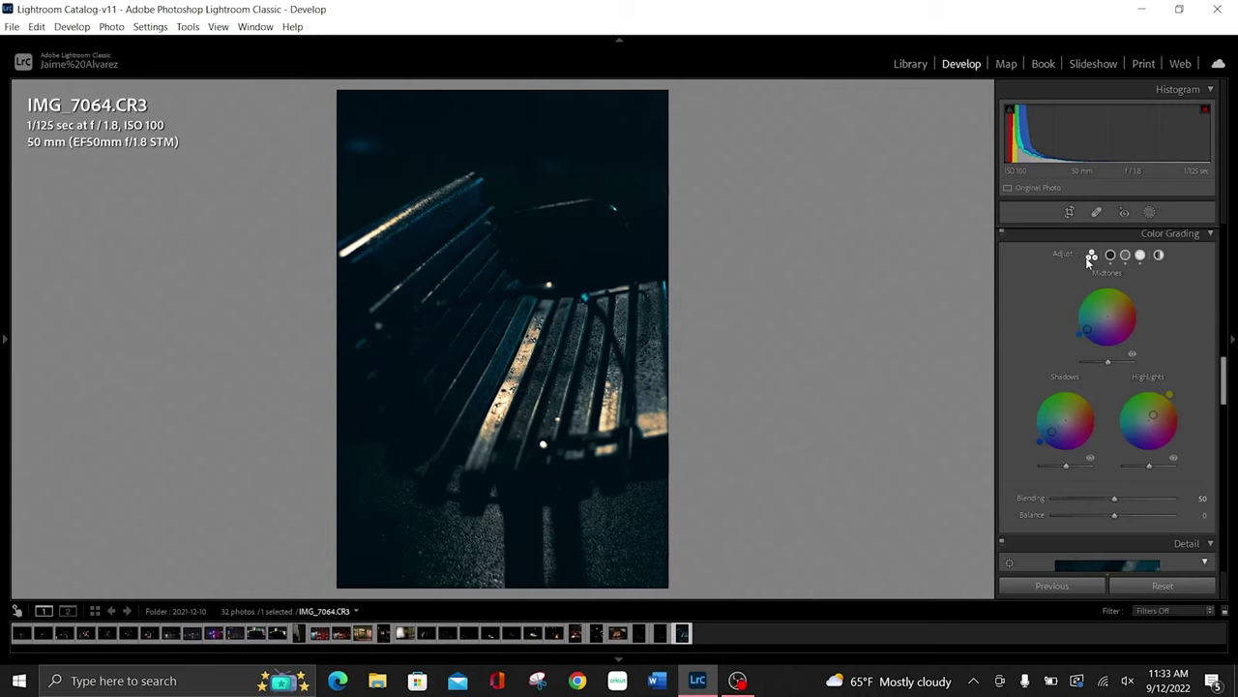
- Set HSL hues: Red +57, Orange and Yellow −63
scroll(1189, 289, "up", 2)
scroll(1188, 304, "up", 2)
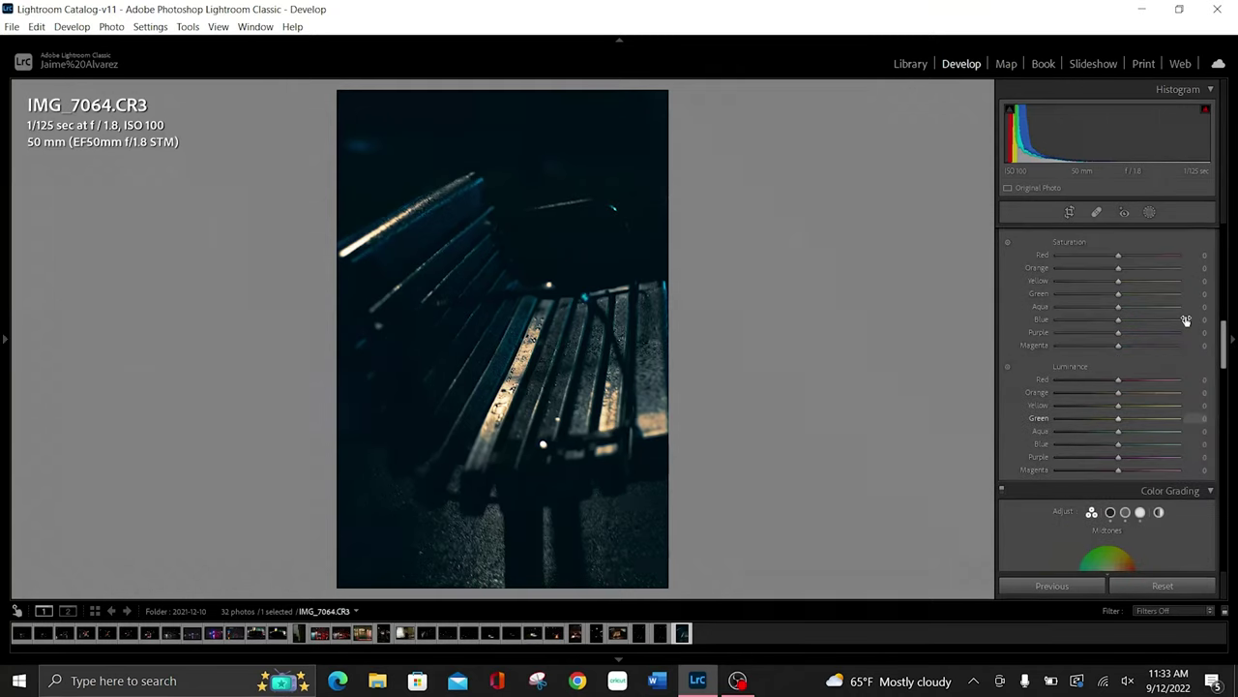
scroll(1186, 321, "up", 2)
scroll(1187, 320, "up", 1)
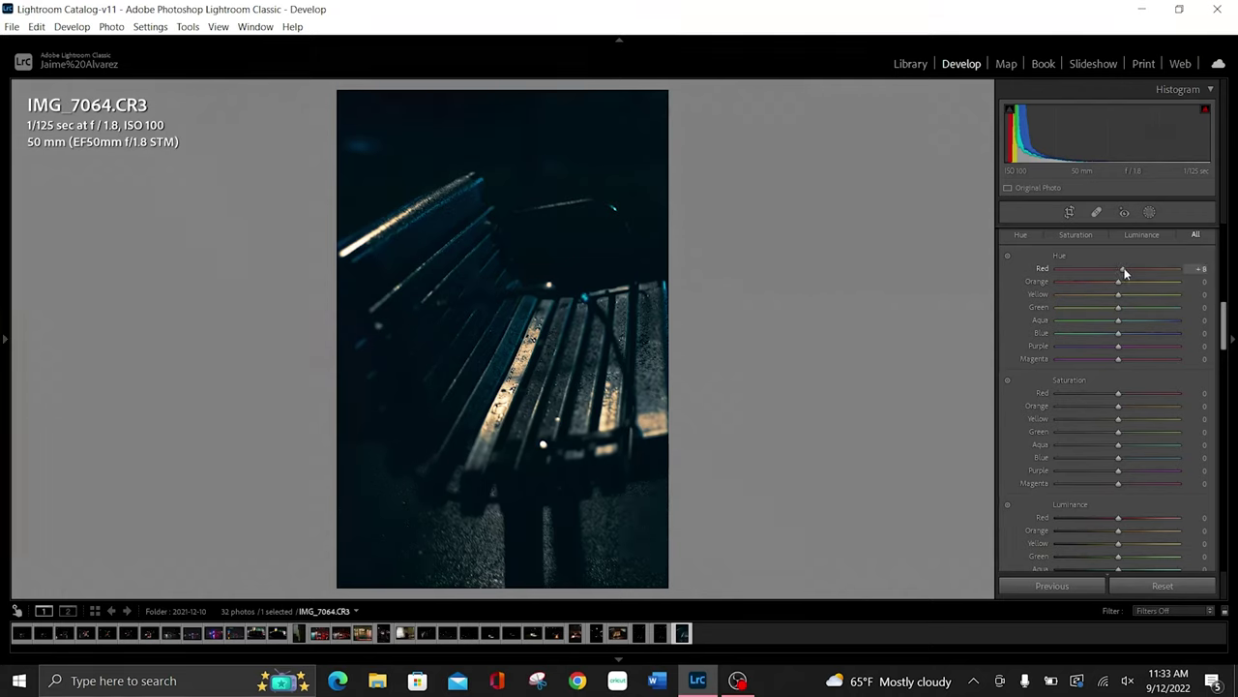
left_click_drag(1125, 274, 1160, 279)
left_click_drag(1147, 280, 1072, 287)
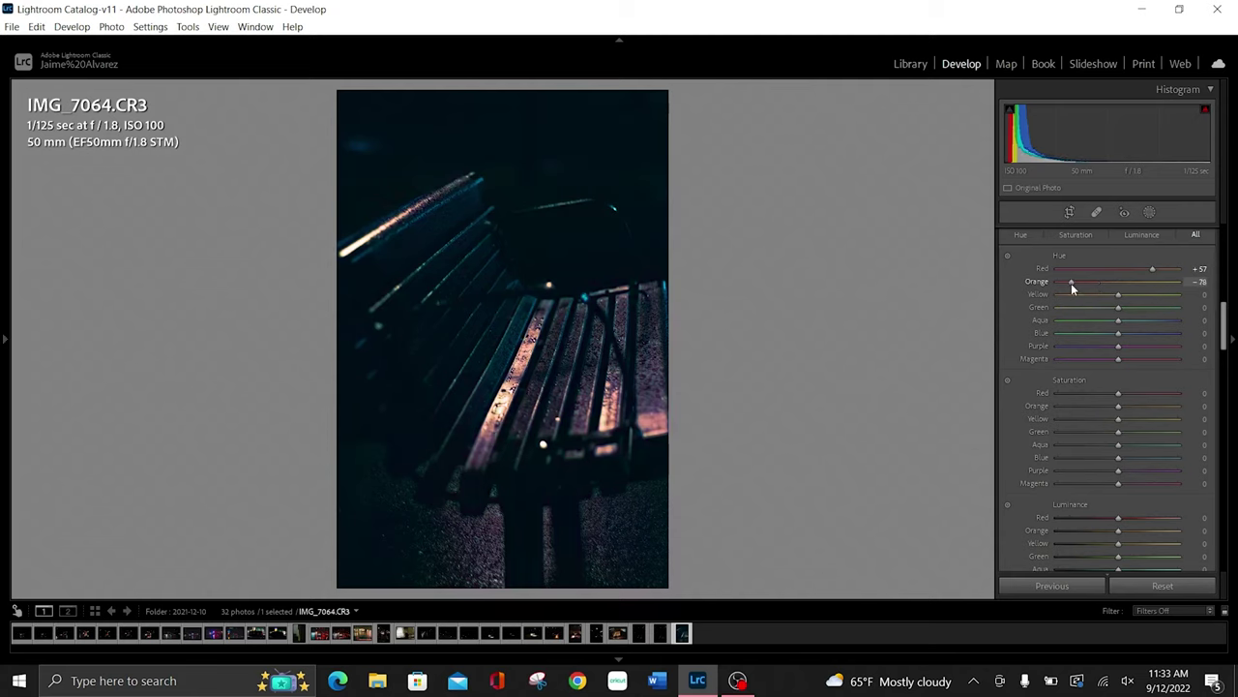
left_click_drag(1071, 282, 1081, 301)
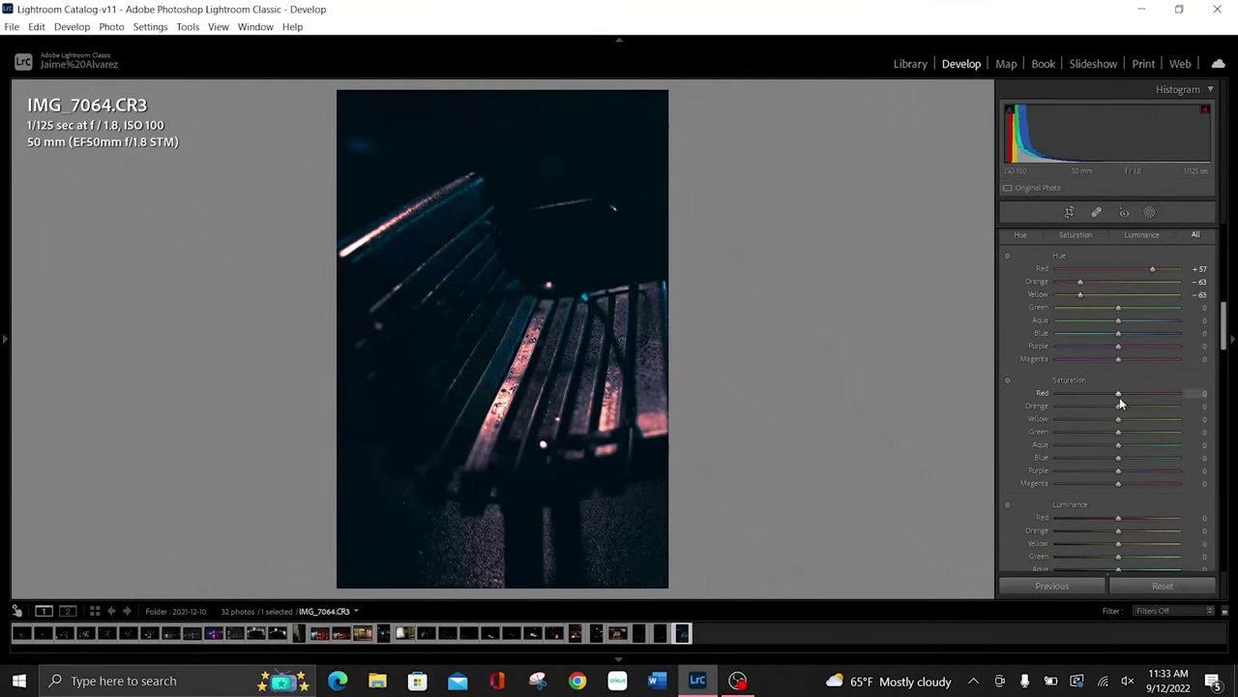
- Boost red, orange and yellow saturation; set Green −82, Aqua −33, Blue, Purple, Magenta −100
left_click_drag(1119, 393, 1134, 395)
left_click_drag(1118, 407, 1132, 406)
left_click_drag(1118, 419, 1139, 424)
left_click_drag(1119, 438, 1100, 429)
left_click_drag(1117, 448, 1097, 470)
left_click_drag(1119, 457, 946, 470)
left_click_drag(1118, 471, 882, 470)
left_click_drag(1118, 484, 821, 465)
- Set Presence to Texture +78, Clarity +51, Dehaze +13 and Vibrance +6
scroll(1097, 402, "up", 5)
scroll(1097, 402, "up", 5)
scroll(1098, 401, "up", 5)
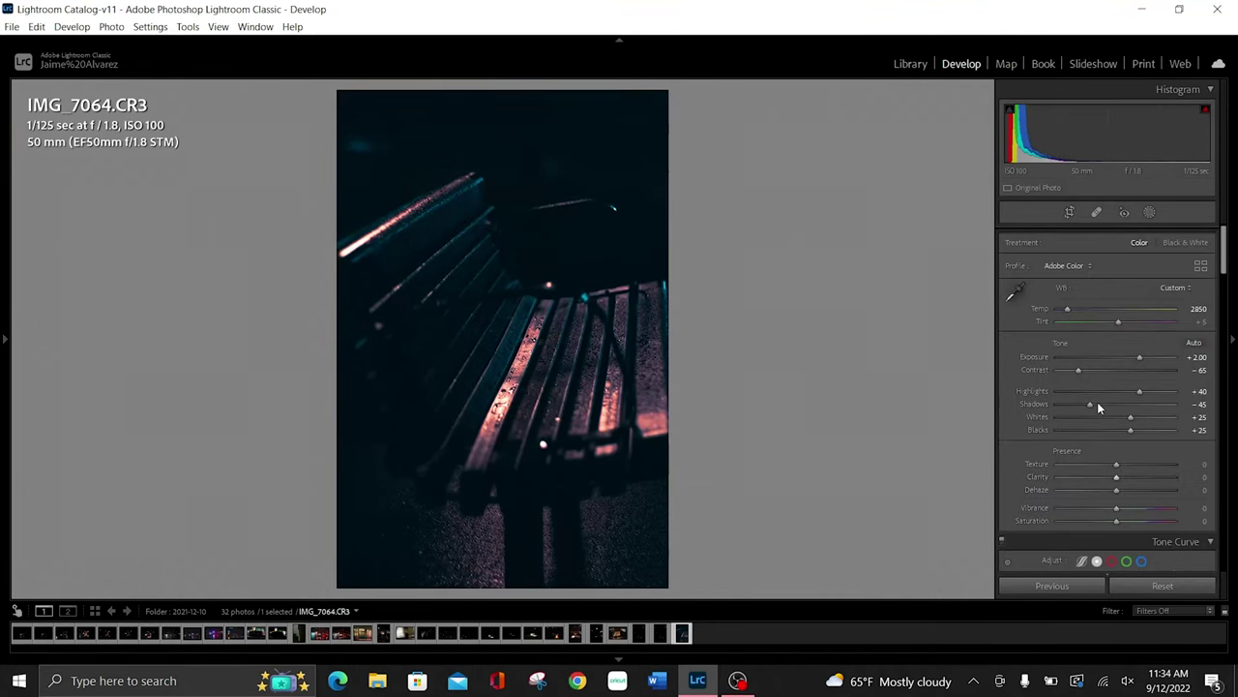
scroll(1097, 406, "down", 1)
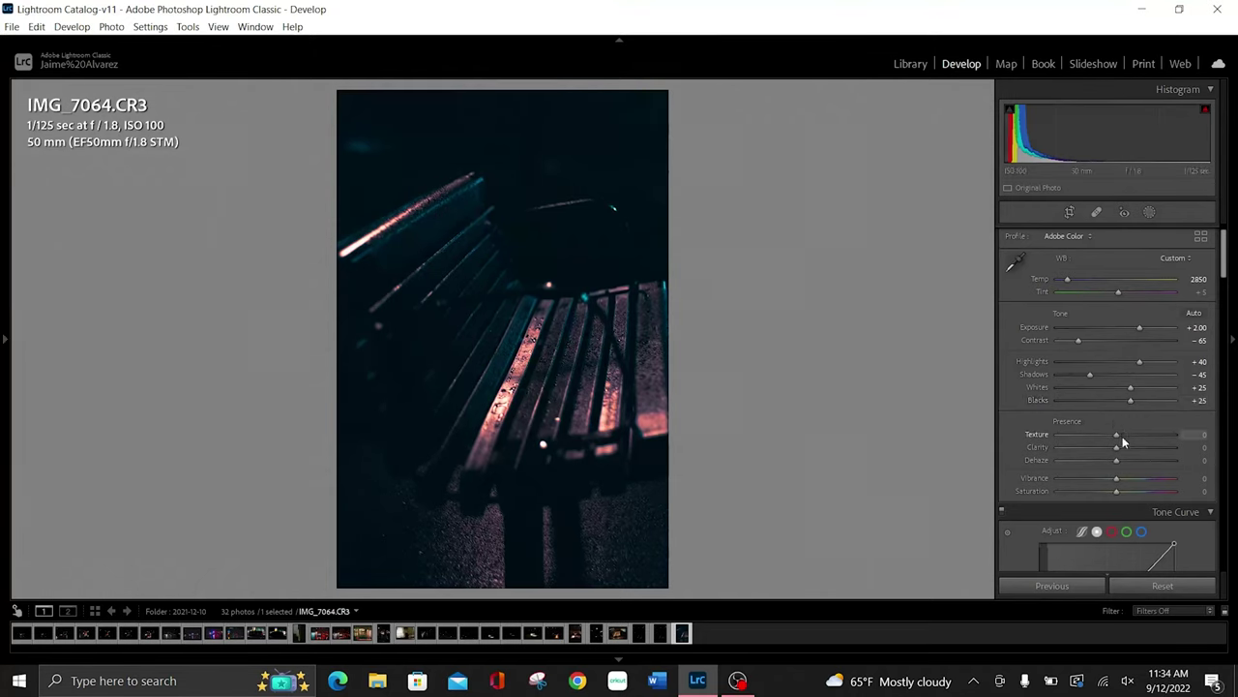
mouse_move(1117, 435)
left_mouse_down()
mouse_move(1105, 440)
mouse_move(1120, 460)
mouse_move(1166, 453)
mouse_move(1148, 455)
left_mouse_up()
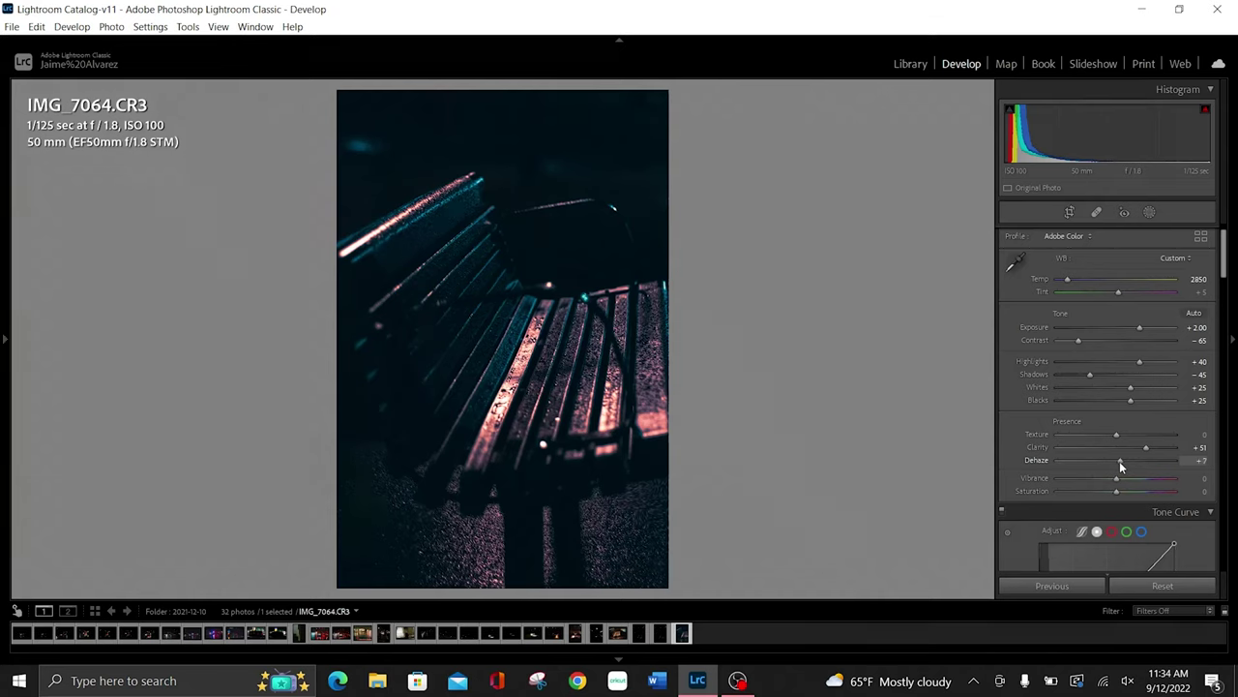
left_click_drag(1120, 461, 1124, 463)
mouse_move(1117, 434)
left_mouse_down()
mouse_move(1178, 433)
mouse_move(1164, 442)
left_mouse_up()
key("backslash")
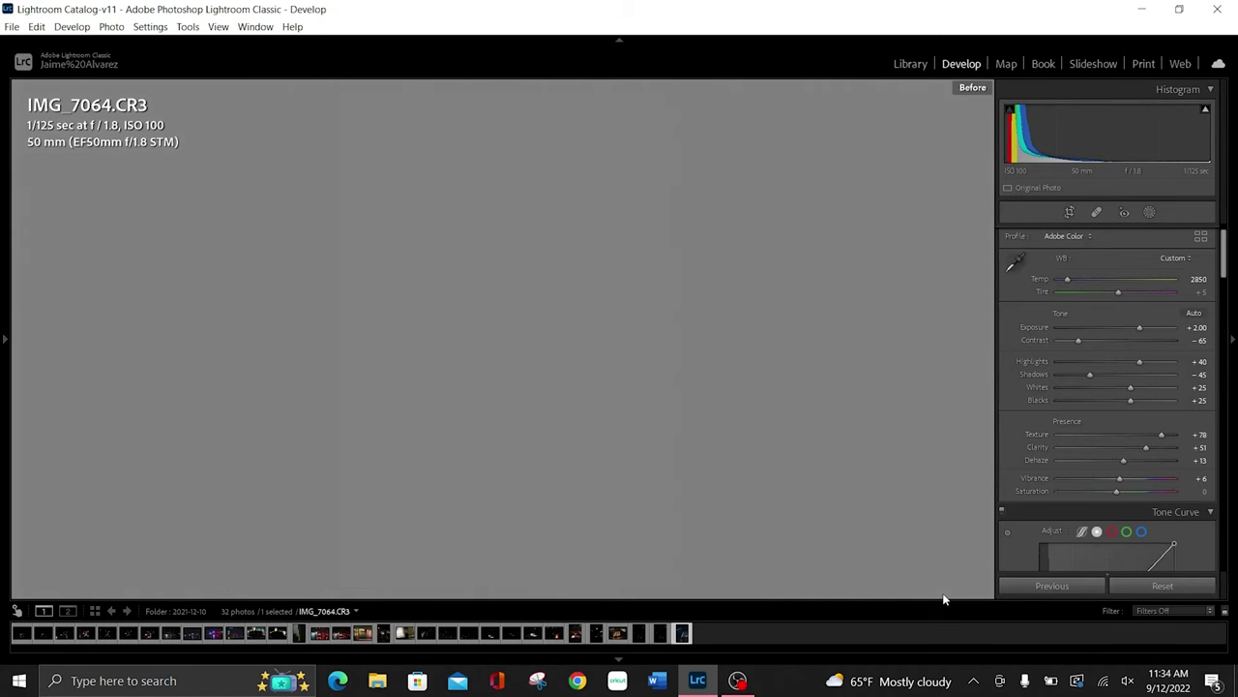
key("backslash")
left_click(451, 426)
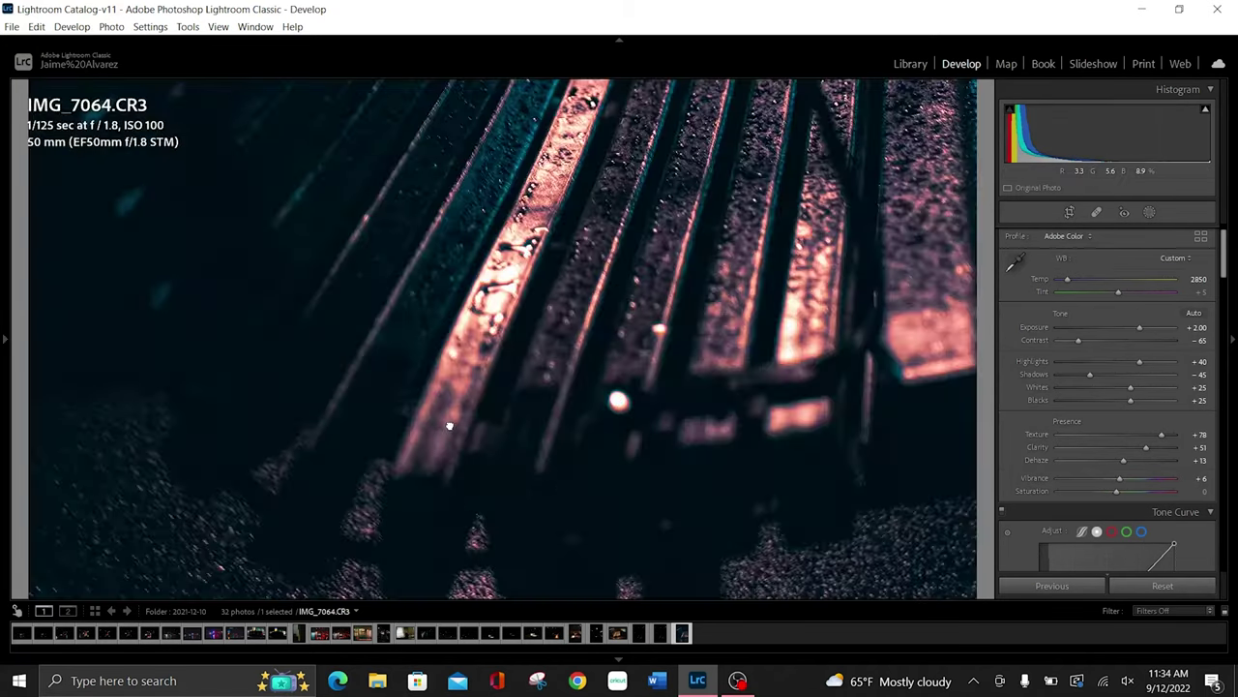
left_click(515, 303)
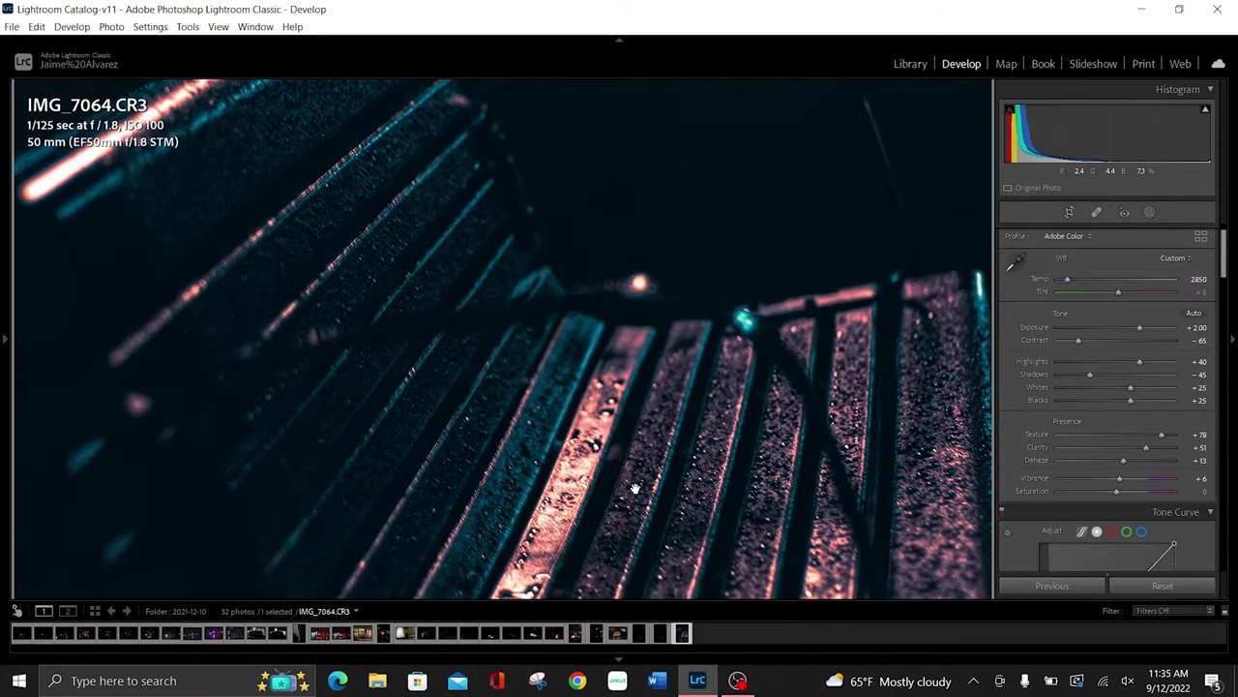
mouse_move(633, 486)
left_mouse_down()
mouse_move(491, 377)
mouse_move(498, 192)
mouse_move(517, 461)
left_mouse_up()
left_click(517, 460)
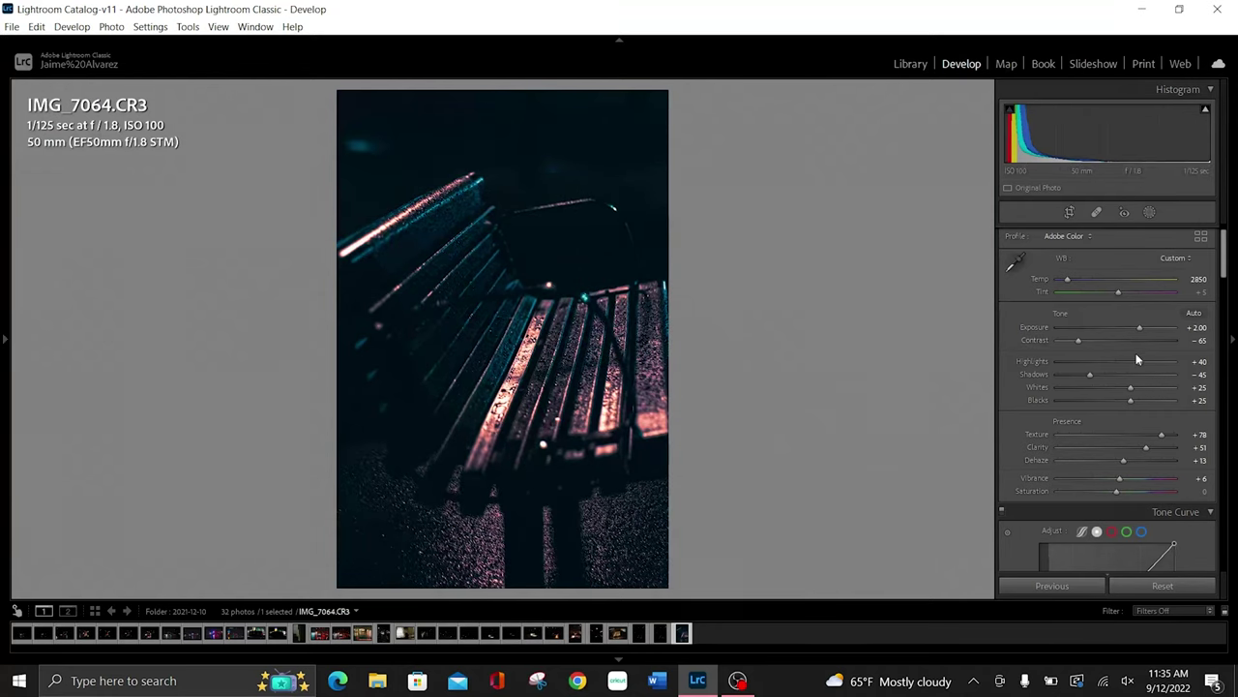
- Raise Exposure to +2.57, then toggle the before/after view to compare with the original
left_click_drag(1140, 330, 1147, 329)
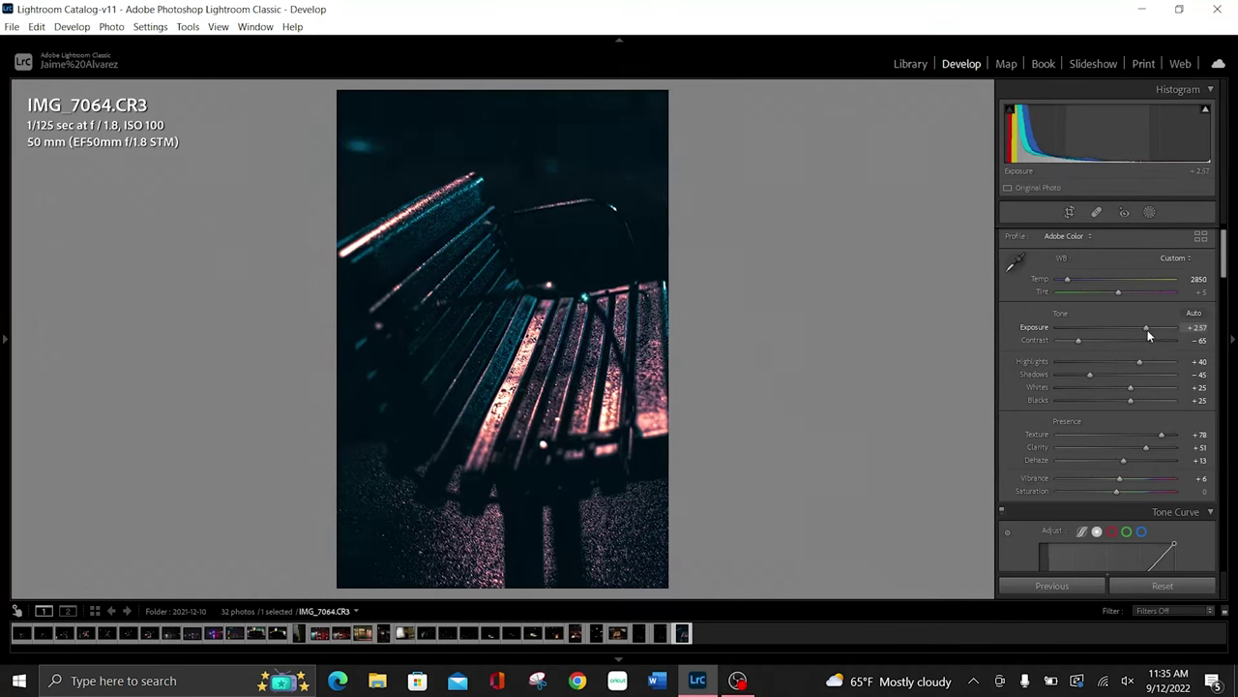
key("backslash")
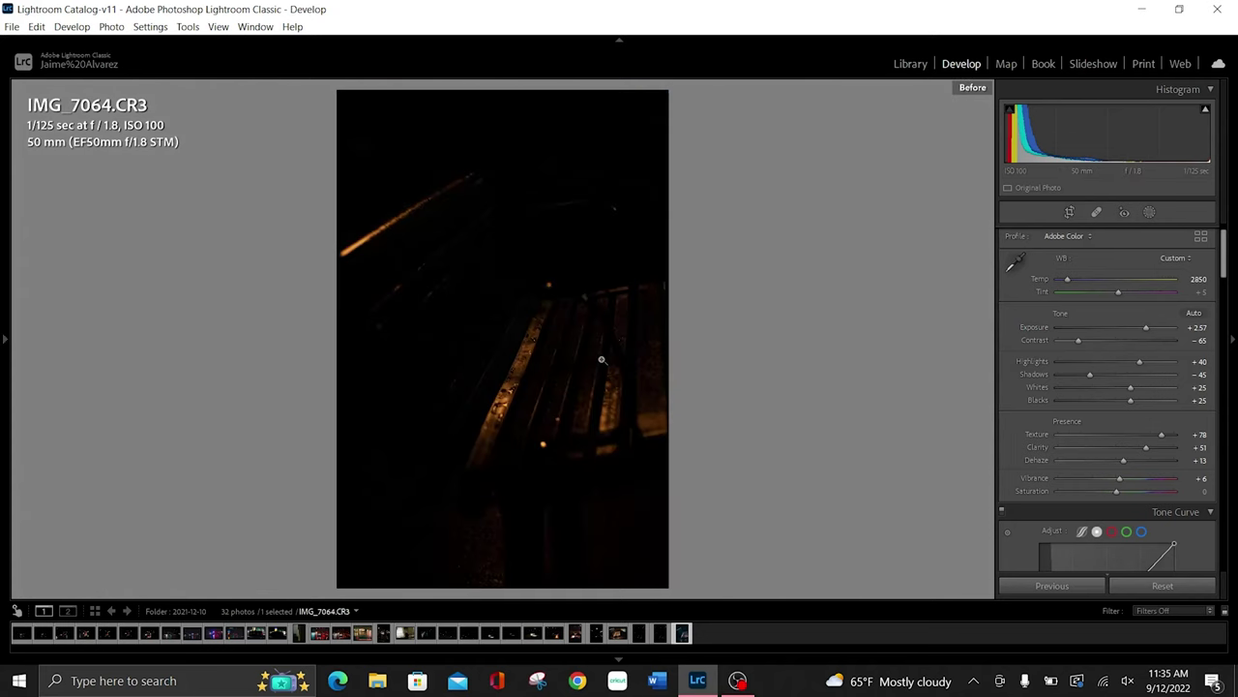
key("backslash")
key("backslash")
key("backslash")
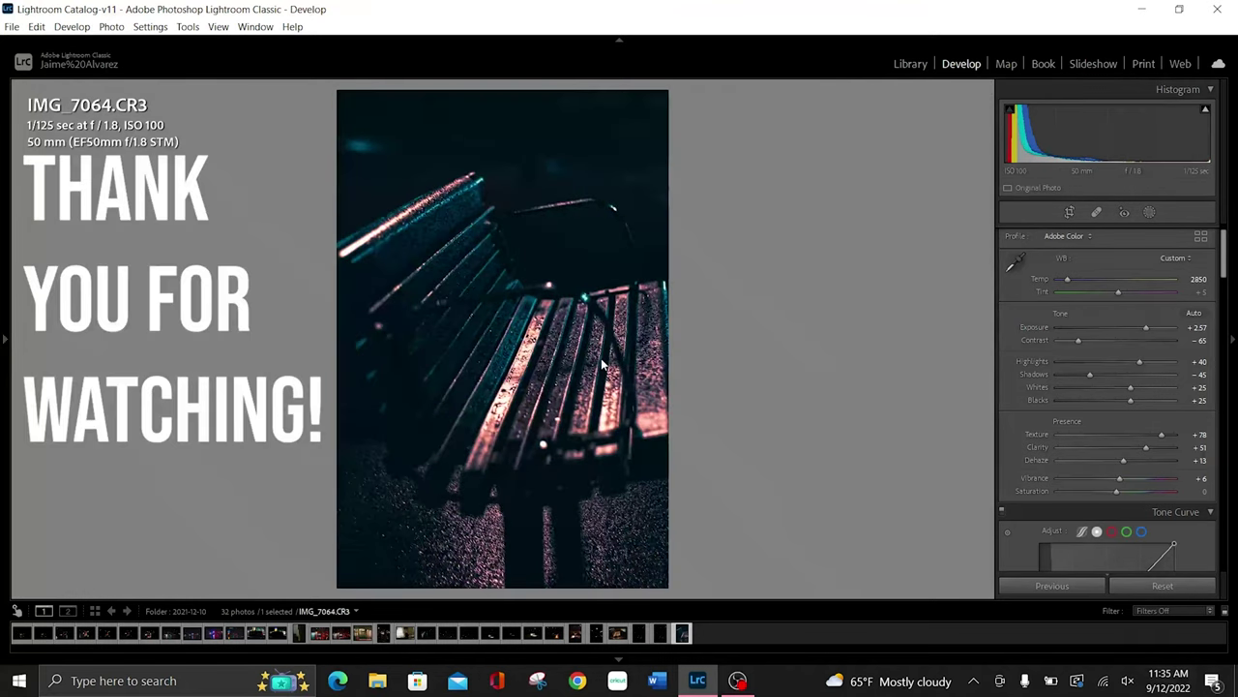
key("backslash")
key("backslash")
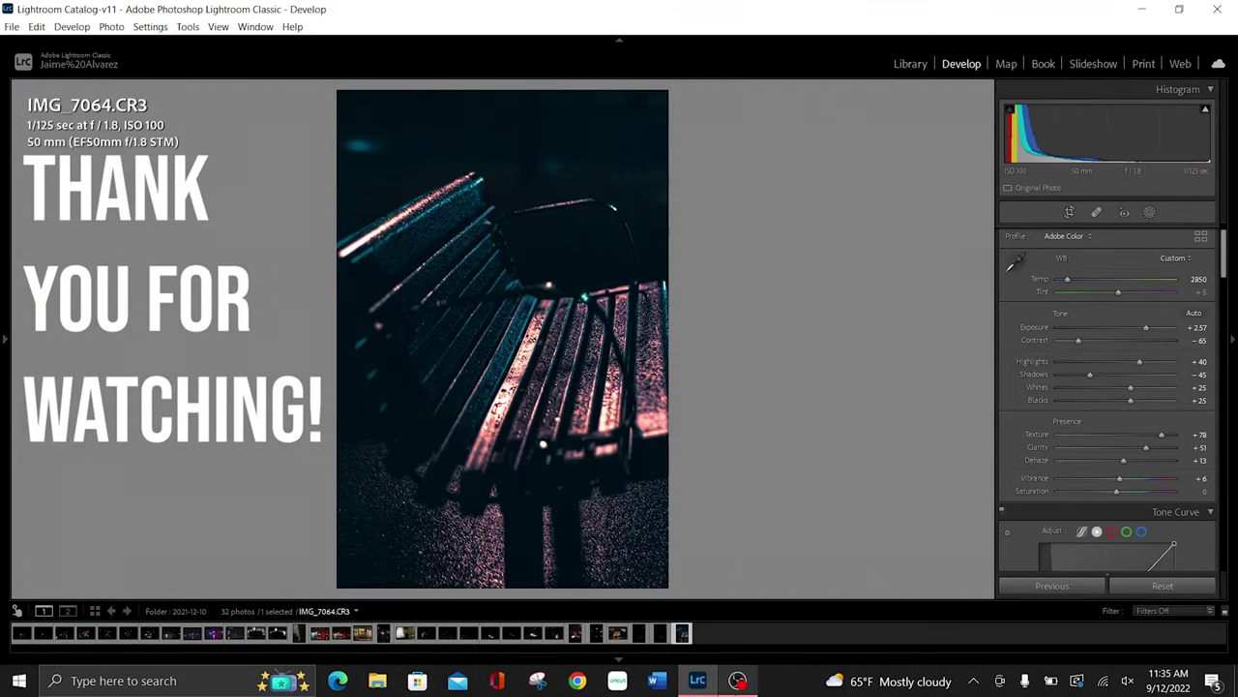